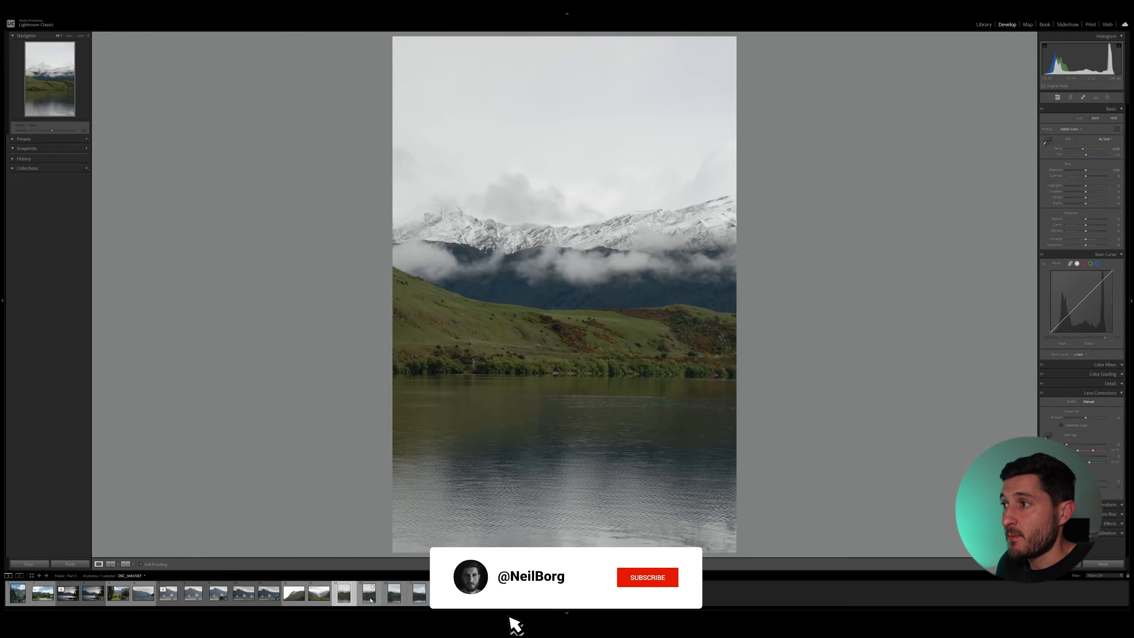
- Browse the vertical lake and mountain frames in the filmstrip and compare how neighbouring shots overlap
{"action": "left_click", "coordinate": [395, 596]}
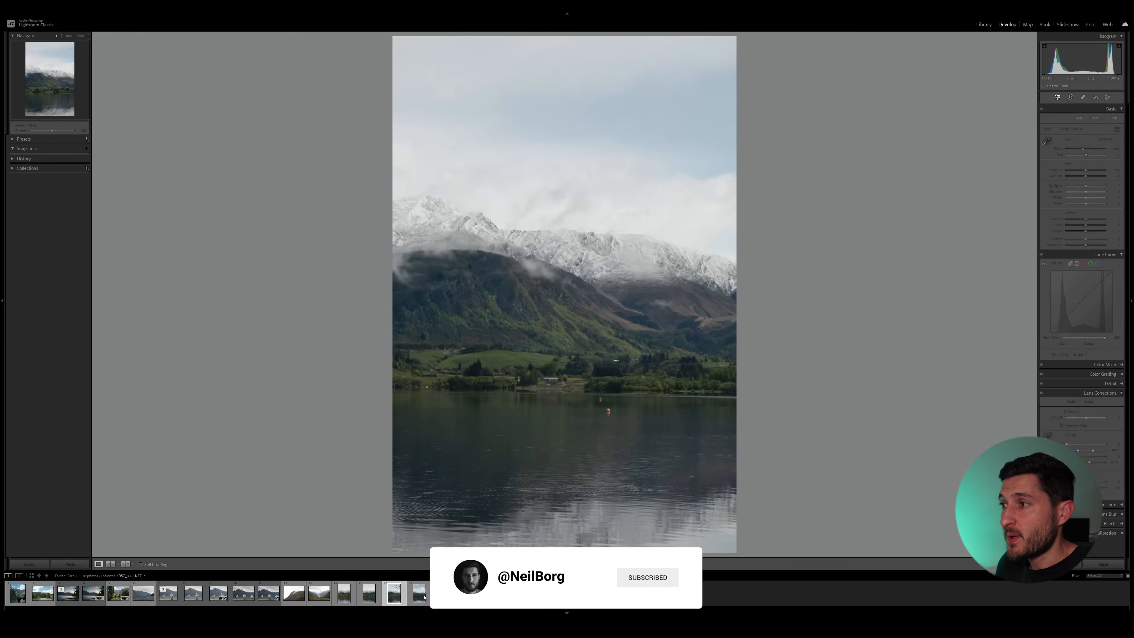
{"action": "left_click", "coordinate": [447, 597]}
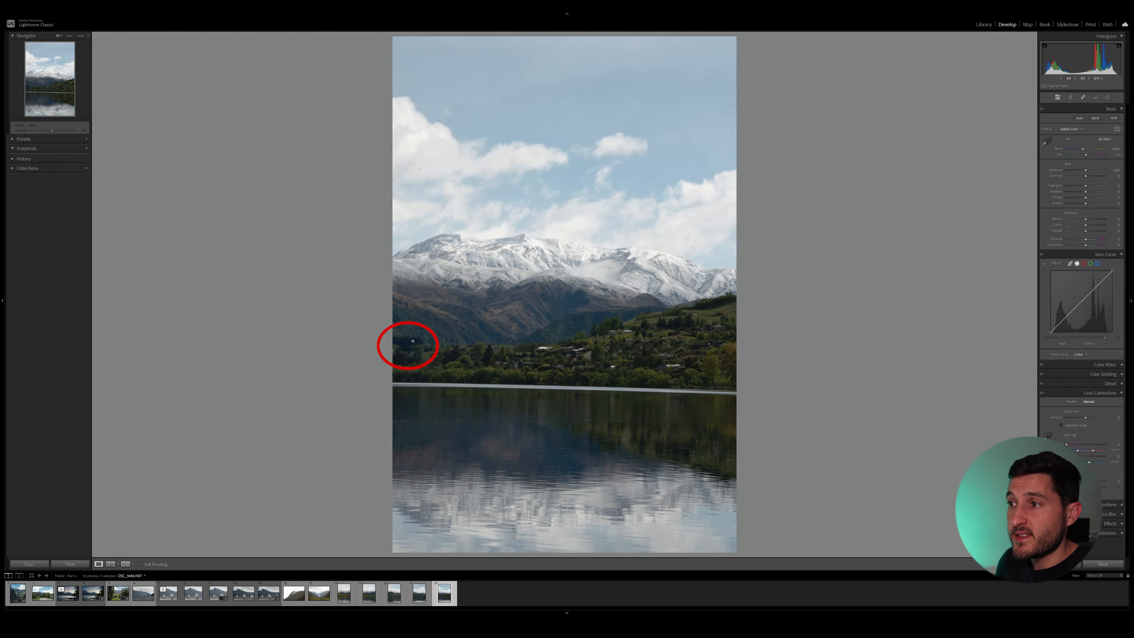
{"action": "key", "text": "Left"}
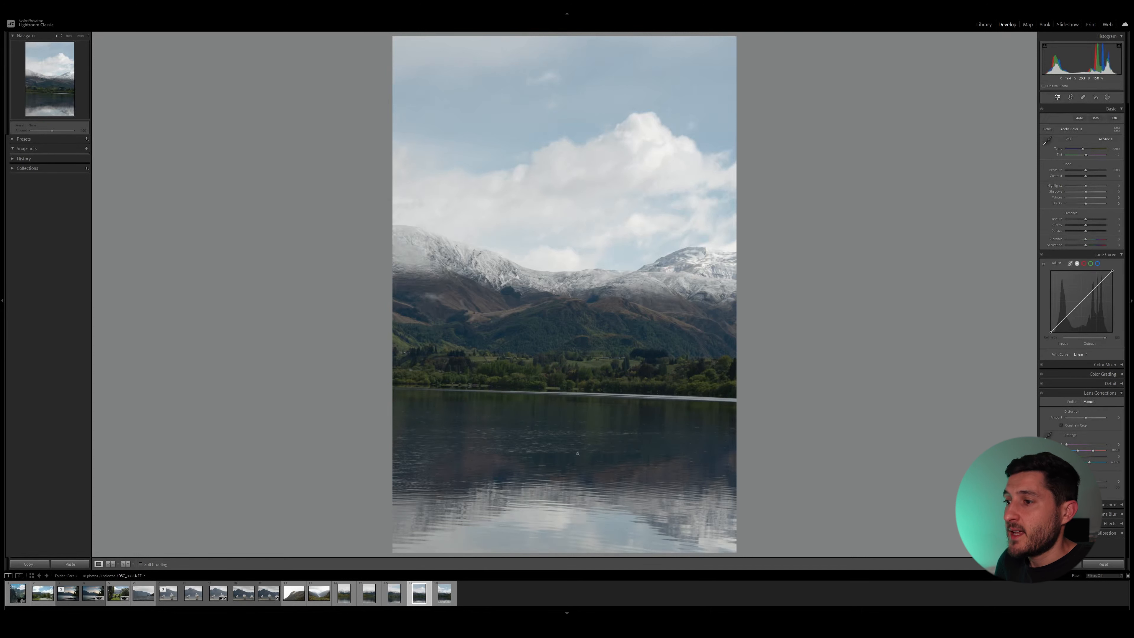
{"action": "left_click", "coordinate": [442, 596]}
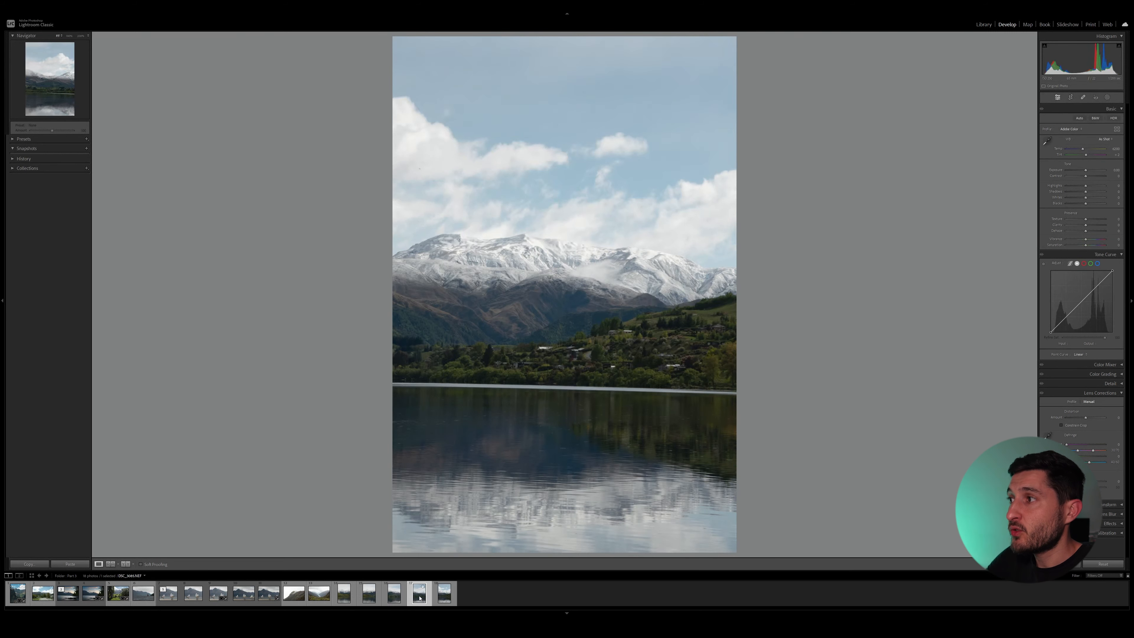
{"action": "left_click", "coordinate": [419, 596]}
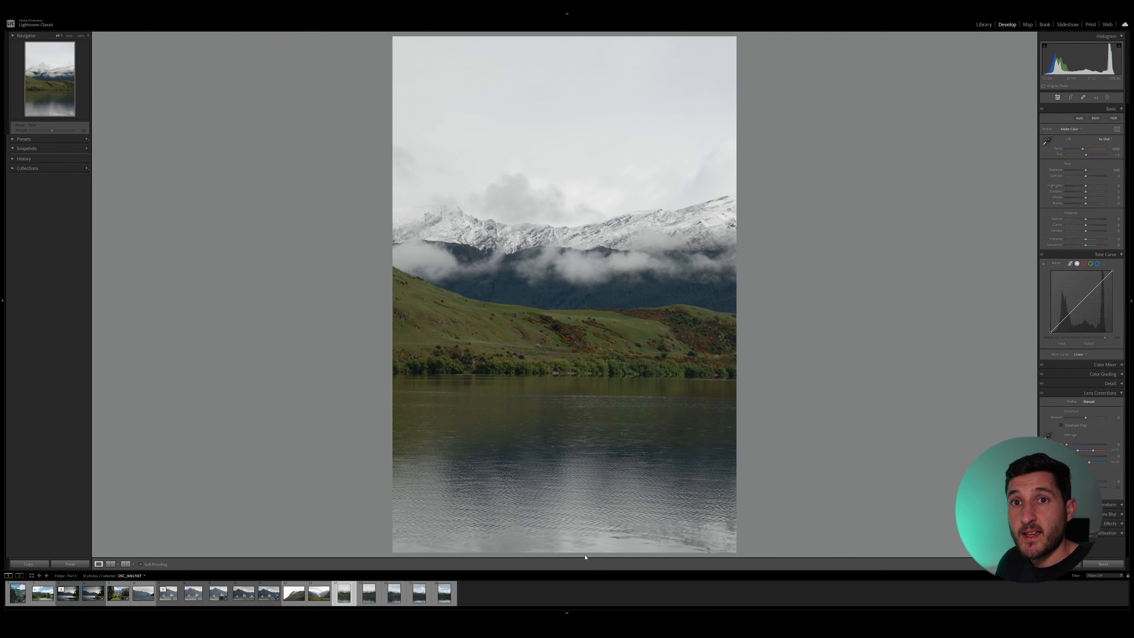
- Select all five vertical lake frames and open them in a Panorama photo merge
{"action": "left_click", "coordinate": [444, 593], "text": "shift"}
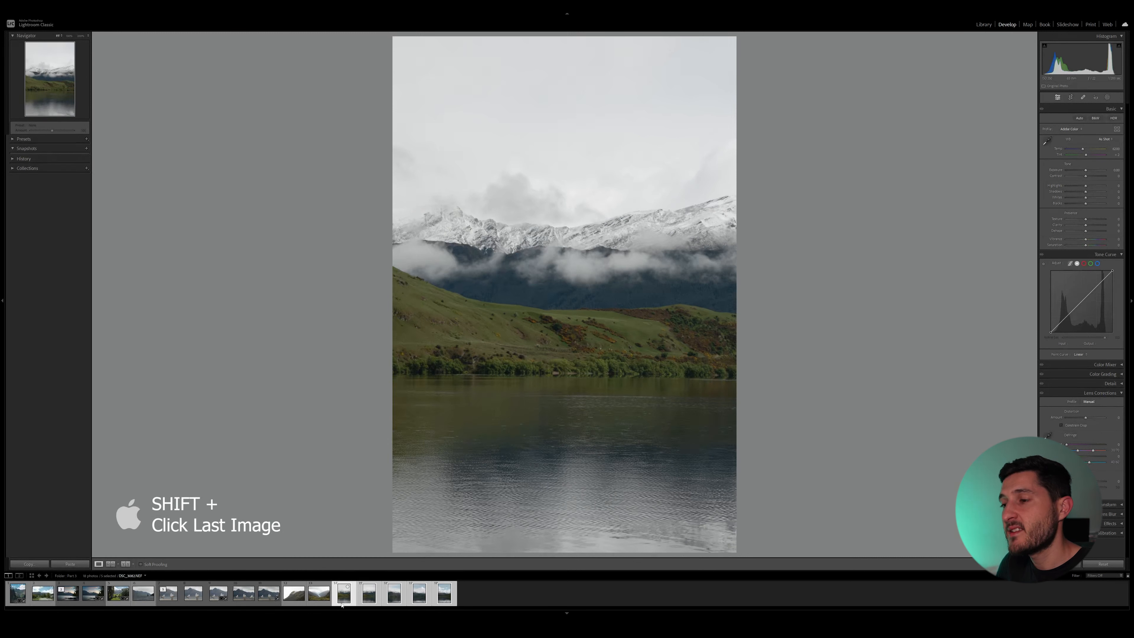
{"action": "left_click", "coordinate": [452, 595]}
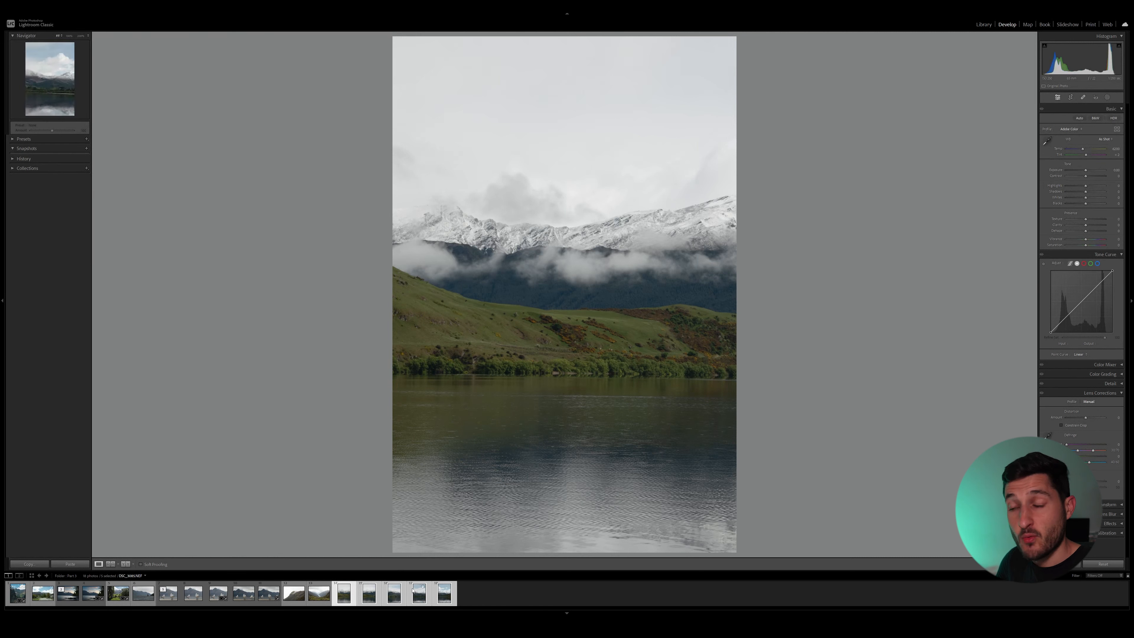
{"action": "right_click", "coordinate": [401, 599]}
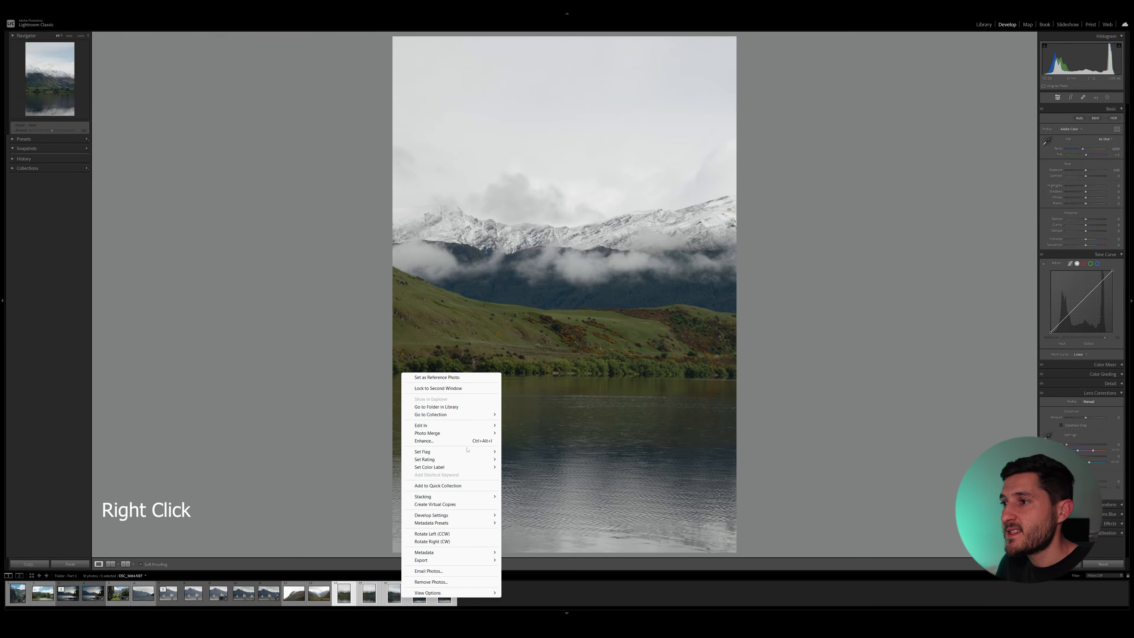
{"action": "mouse_move", "coordinate": [462, 436]}
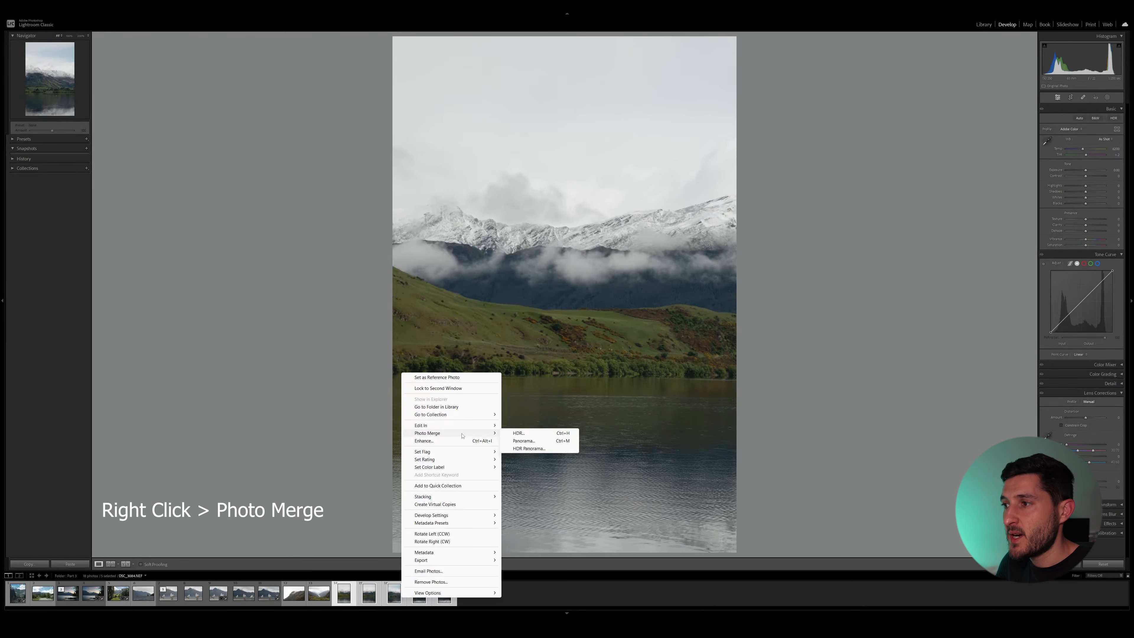
{"action": "left_click", "coordinate": [518, 441]}
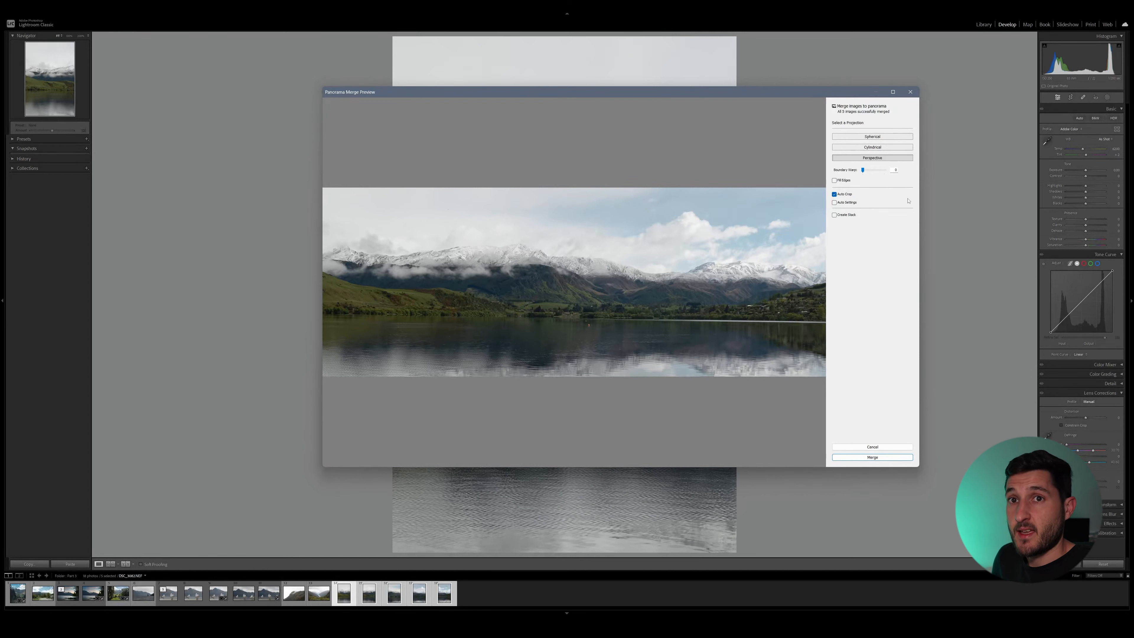
- Compare the Spherical, Cylindrical and Perspective projections in the merge preview, finishing on Perspective
{"action": "left_click", "coordinate": [899, 137]}
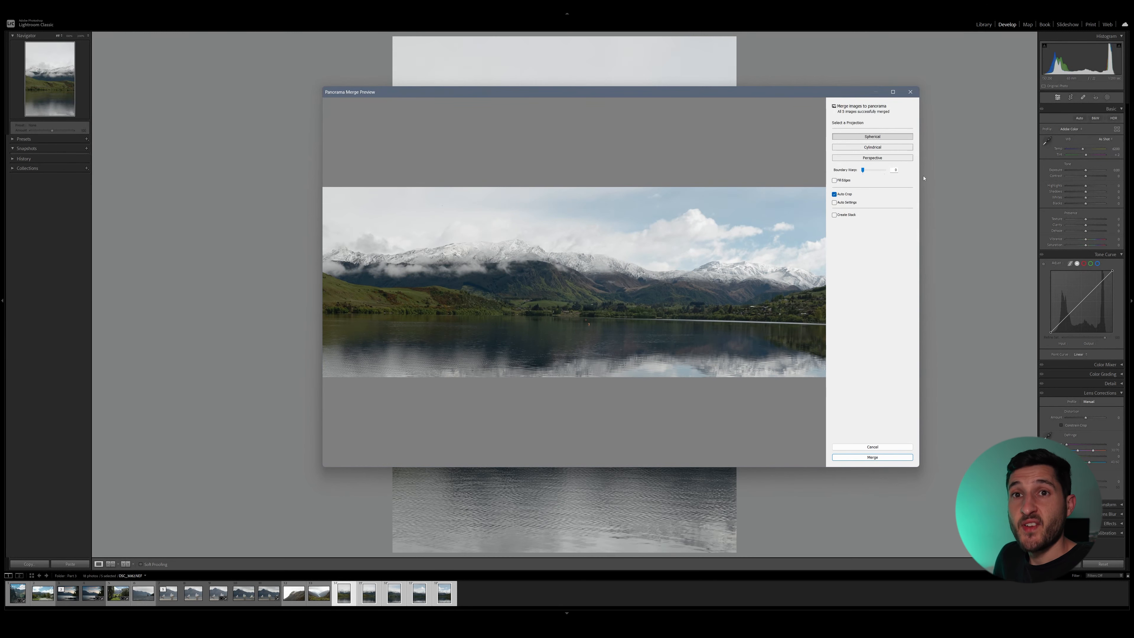
{"action": "left_click", "coordinate": [887, 148]}
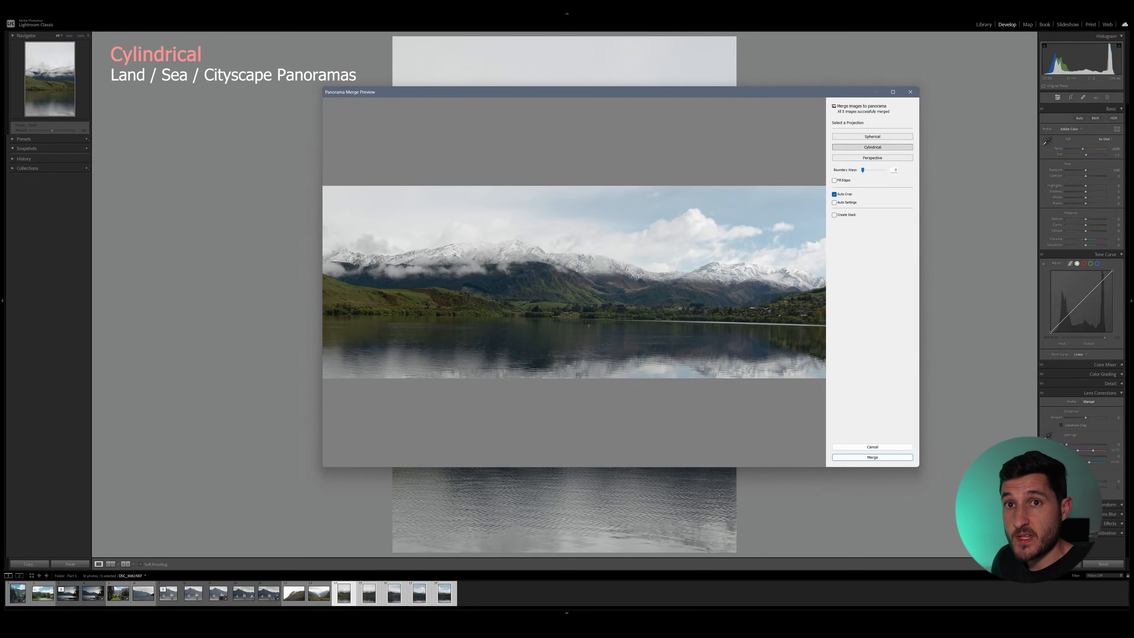
{"action": "left_click", "coordinate": [866, 157]}
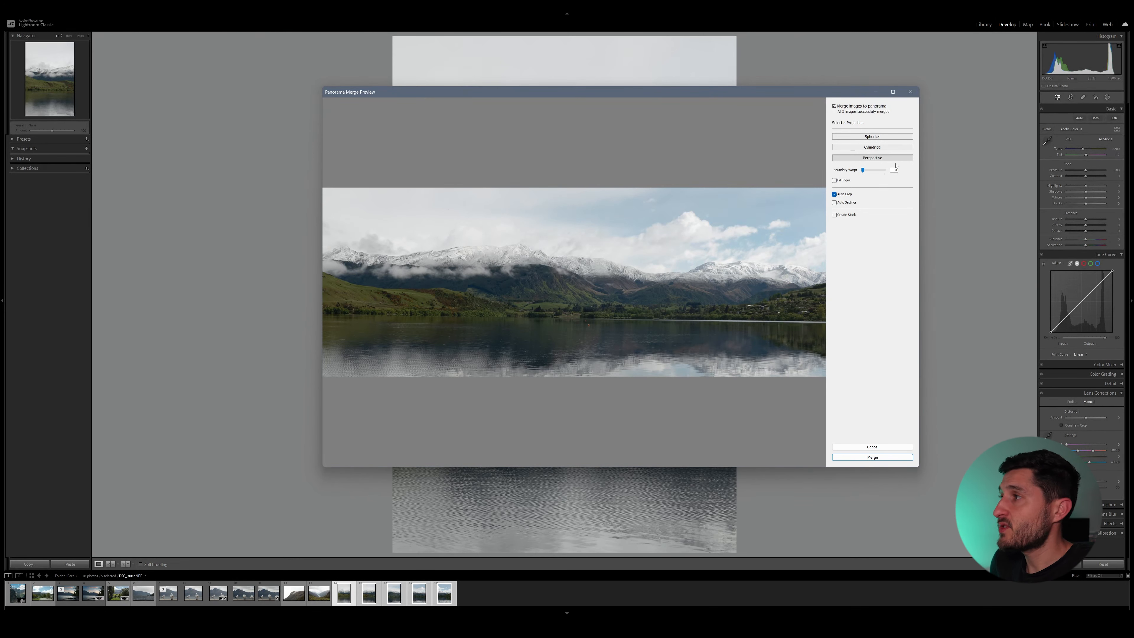
{"action": "left_click", "coordinate": [872, 136]}
{"action": "left_click", "coordinate": [872, 147]}
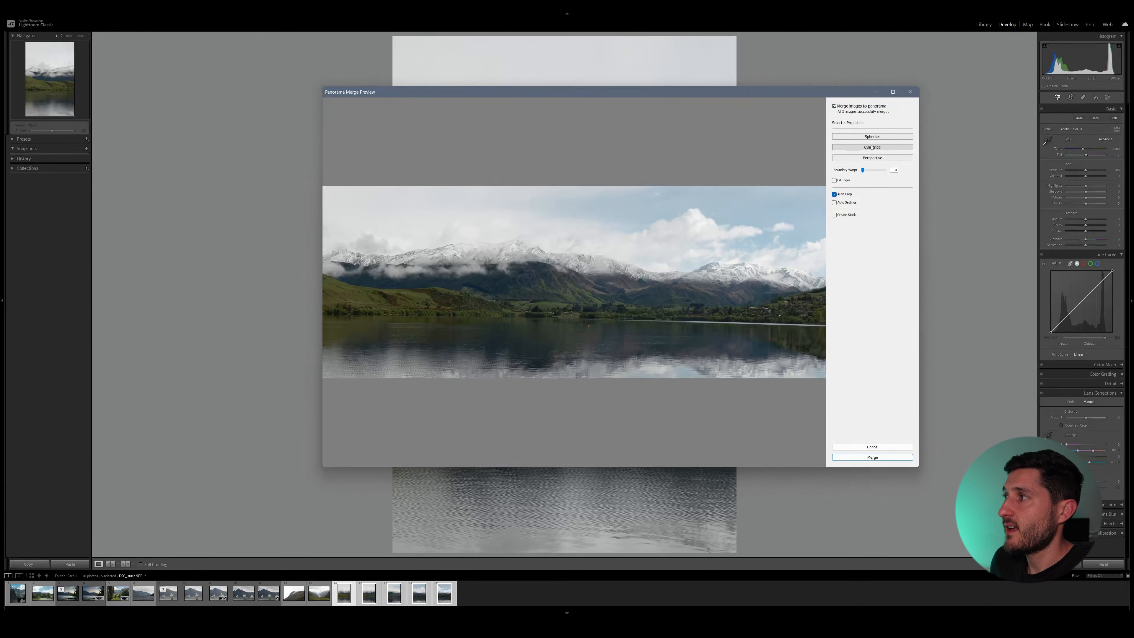
{"action": "left_click", "coordinate": [872, 158]}
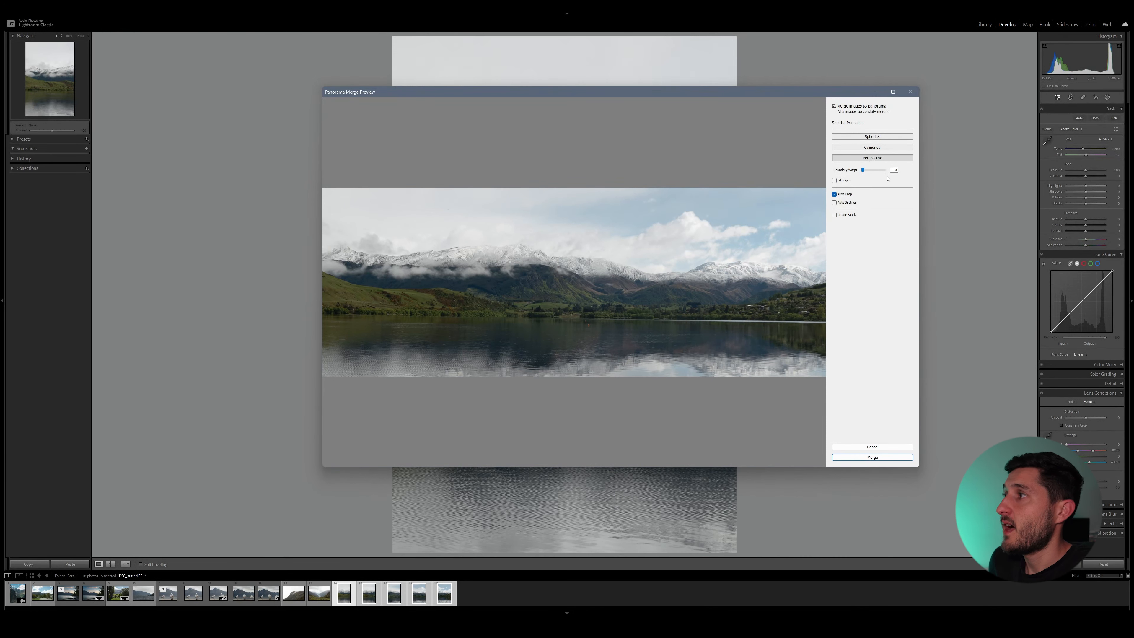
- Try Boundary Warp up to its maximum with Auto Crop turned off, and return the warp to 0
{"action": "left_click_drag", "start_coordinate": [862, 172], "coordinate": [875, 173]}
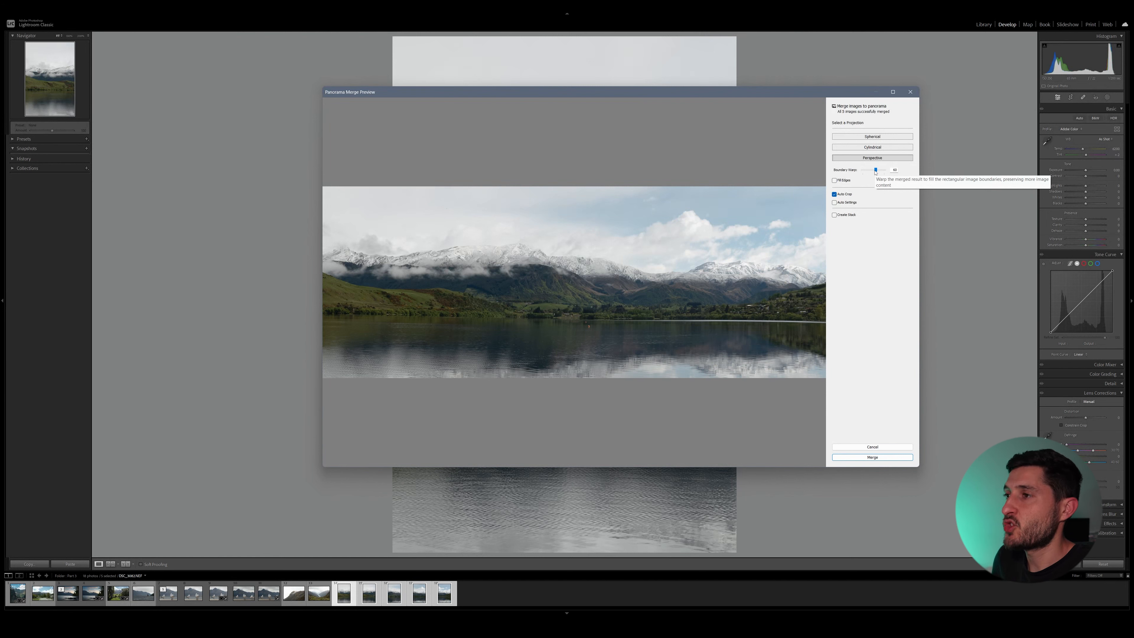
{"action": "left_click_drag", "start_coordinate": [875, 171], "coordinate": [893, 171]}
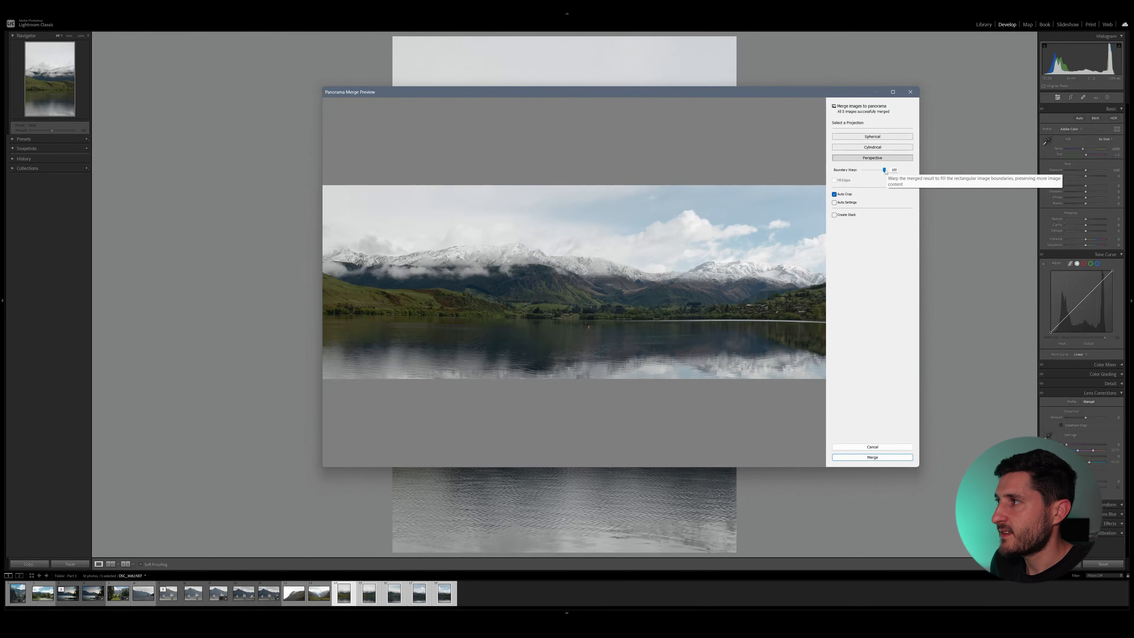
{"action": "left_click", "coordinate": [834, 195]}
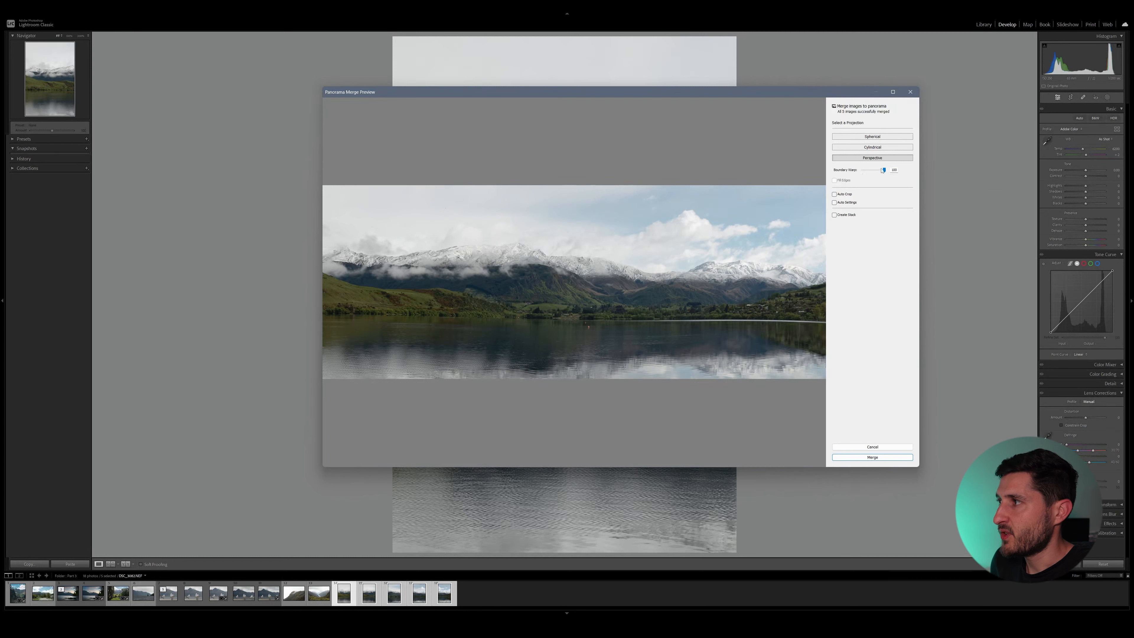
{"action": "mouse_move", "coordinate": [884, 171]}
{"action": "left_mouse_down"}
{"action": "mouse_move", "coordinate": [861, 171]}
{"action": "mouse_move", "coordinate": [886, 172]}
{"action": "left_mouse_up"}
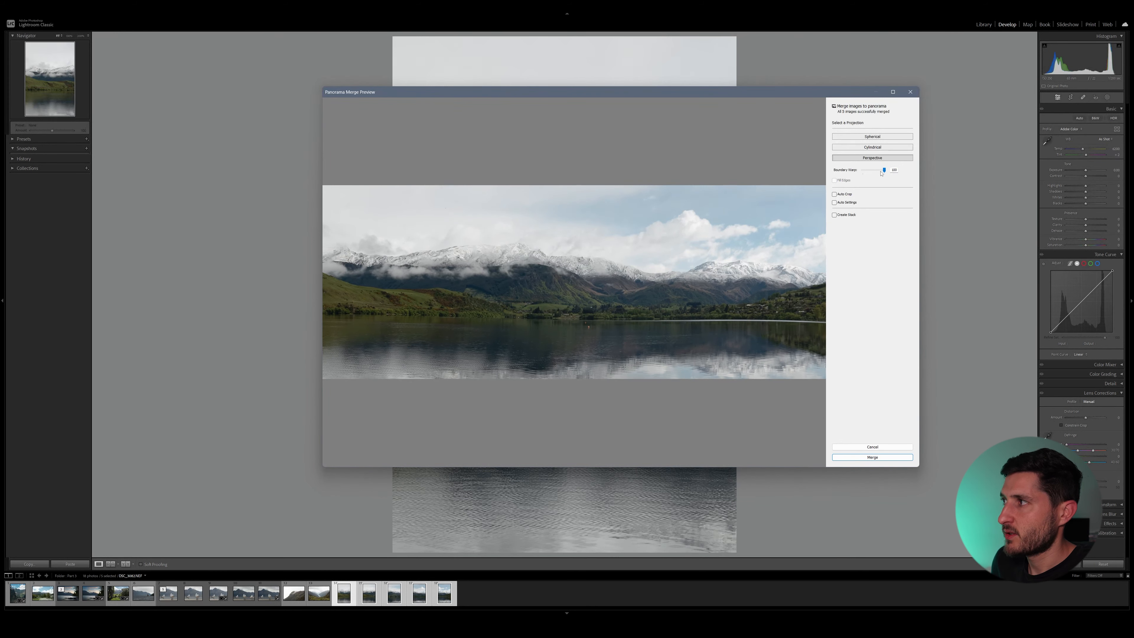
{"action": "left_click_drag", "start_coordinate": [879, 174], "coordinate": [863, 174]}
- Try Fill Edges on the panorama, turn it off and enable Auto Crop instead
{"action": "left_click", "coordinate": [834, 180]}
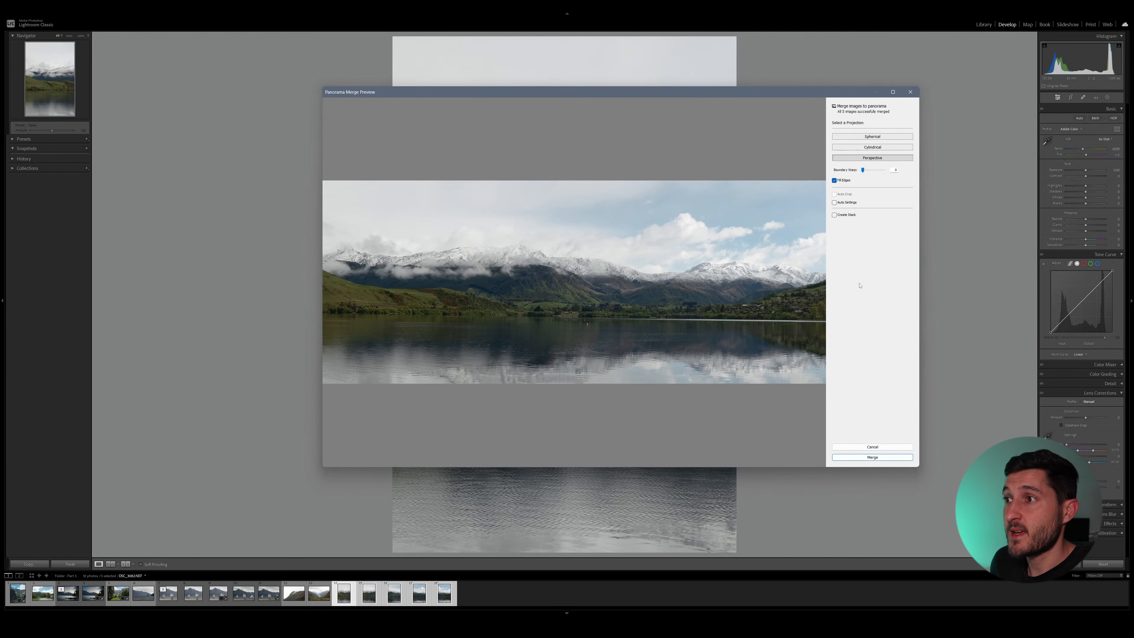
{"action": "left_click", "coordinate": [846, 180]}
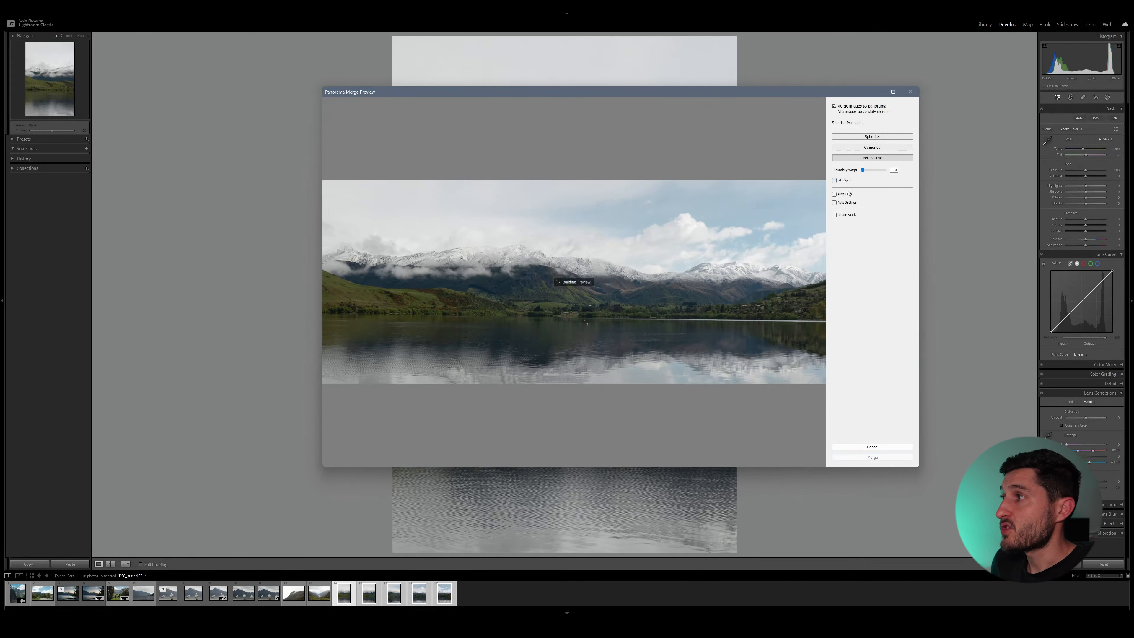
{"action": "left_click", "coordinate": [847, 194]}
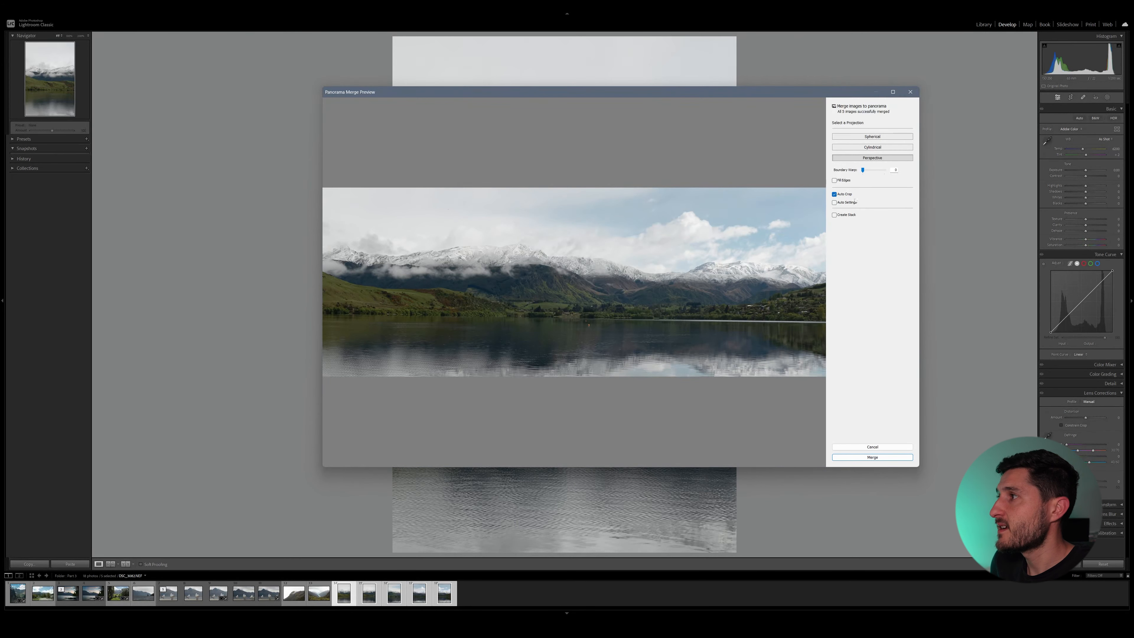
- Preview Auto Settings, switch it off and merge the five frames into a panorama
{"action": "left_click", "coordinate": [842, 203]}
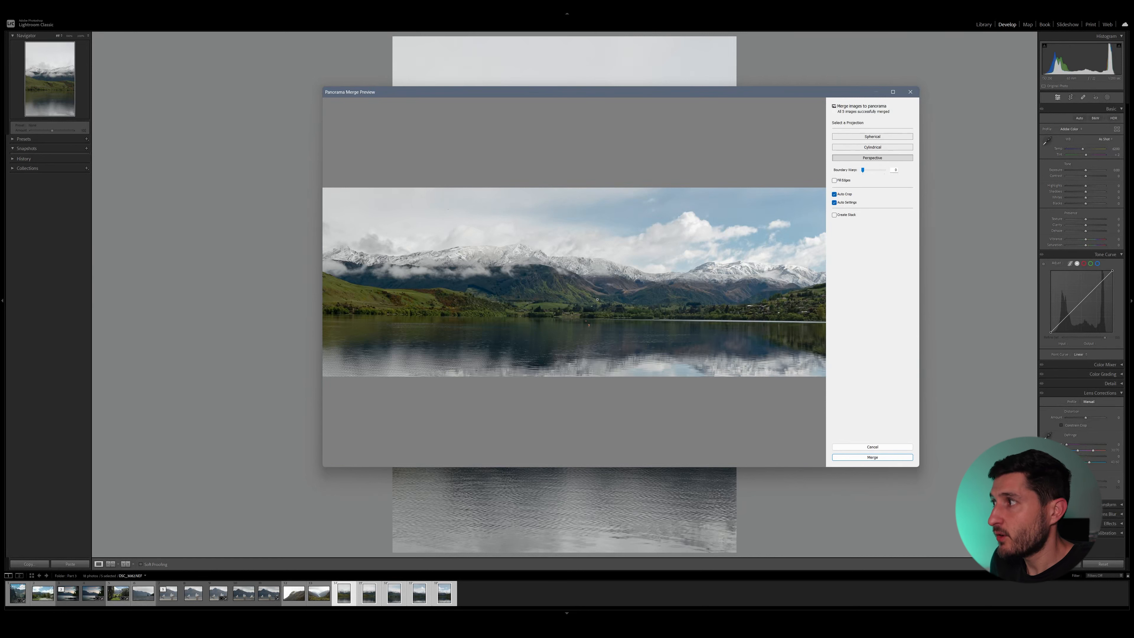
{"action": "left_click", "coordinate": [841, 204]}
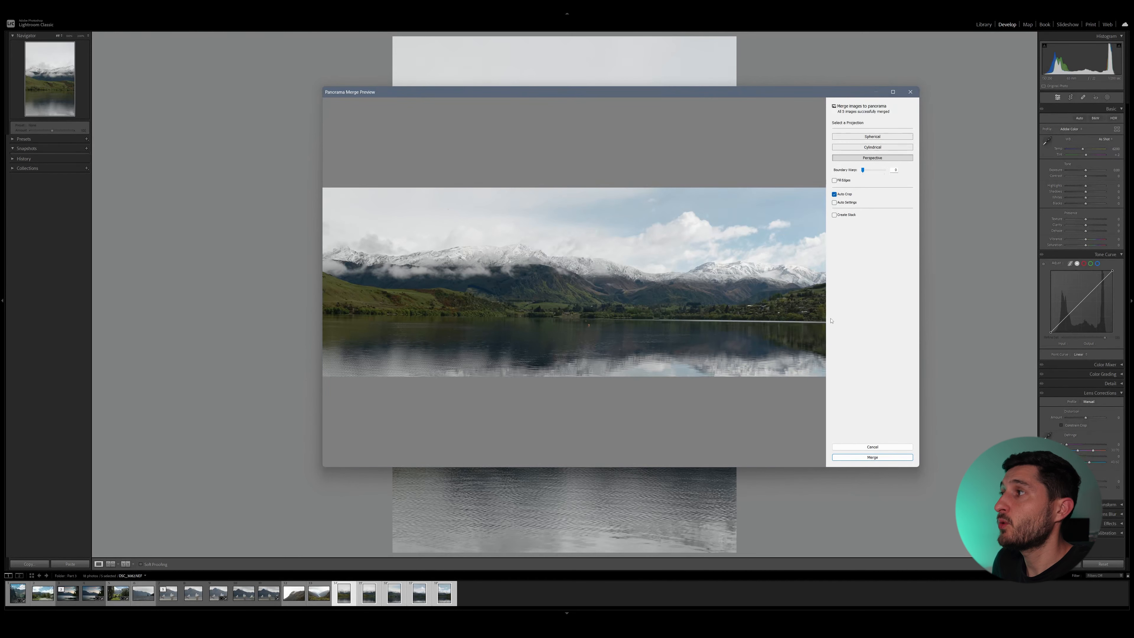
{"action": "left_click", "coordinate": [908, 457]}
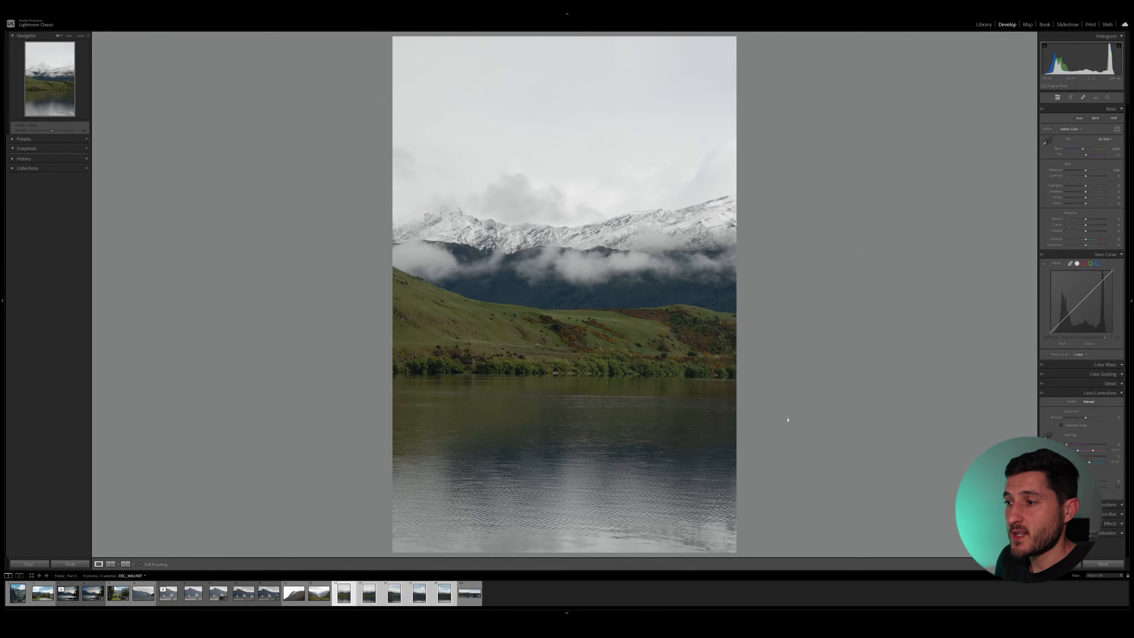
- Open the merged panorama and check the snowy mountains up close before returning to the full image
{"action": "left_click", "coordinate": [464, 594]}
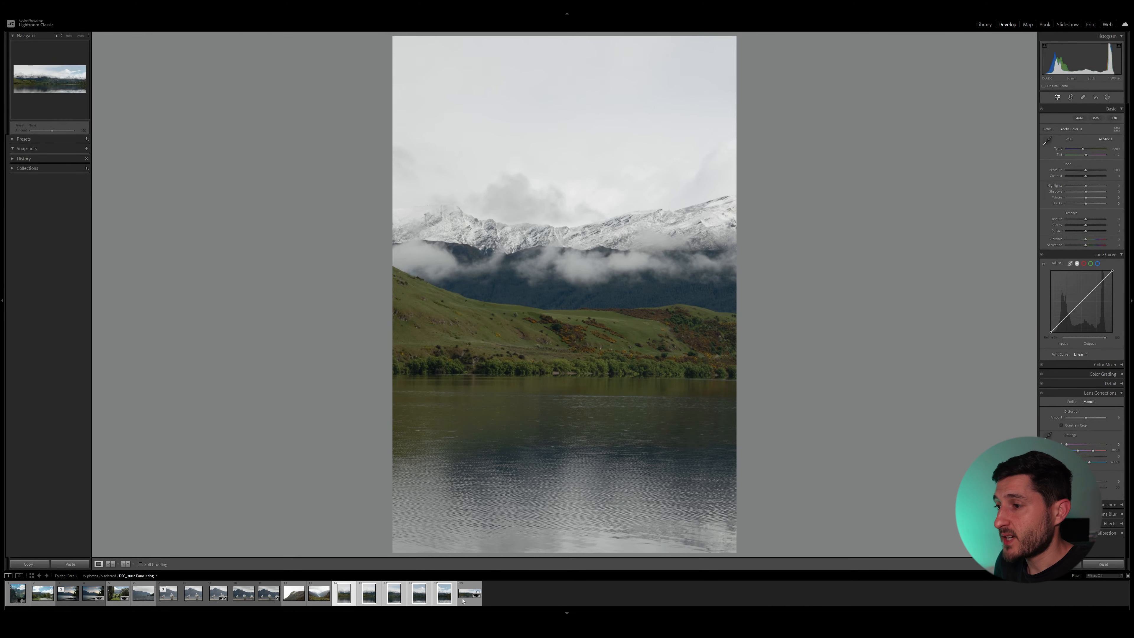
{"action": "left_click", "coordinate": [462, 598]}
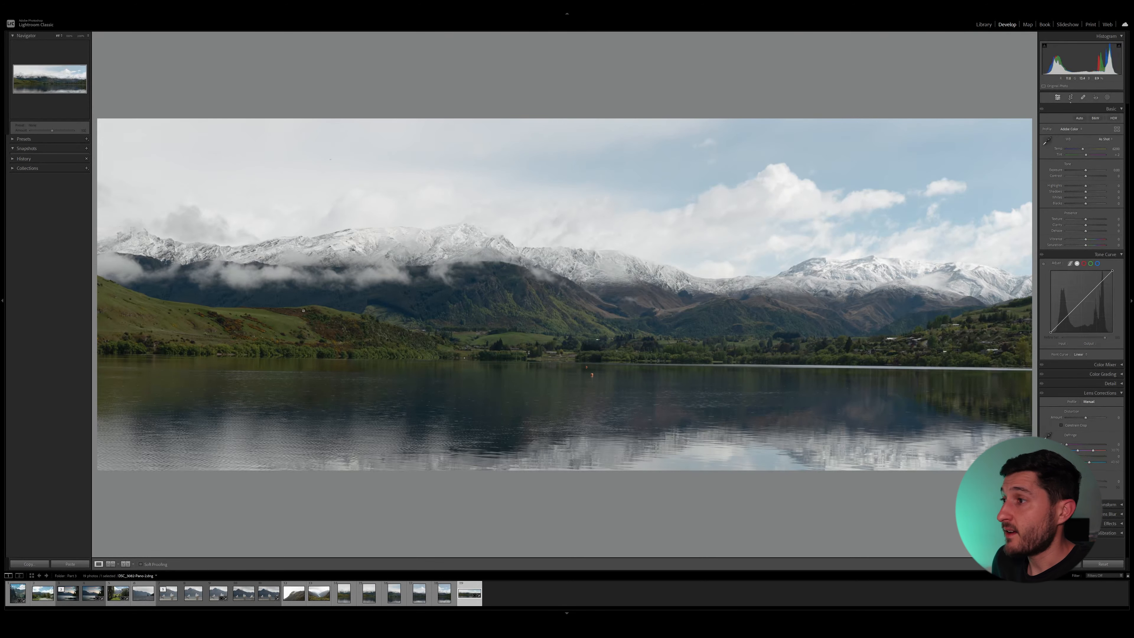
{"action": "left_click_drag", "start_coordinate": [245, 325], "coordinate": [840, 312]}
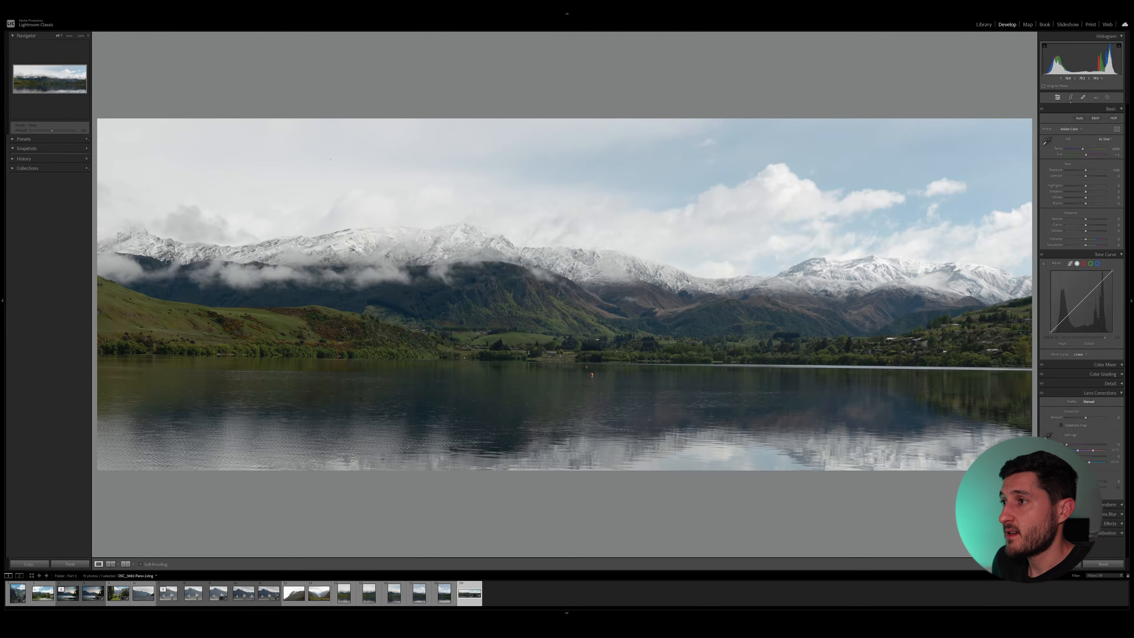
{"action": "left_click_drag", "start_coordinate": [519, 299], "coordinate": [387, 289]}
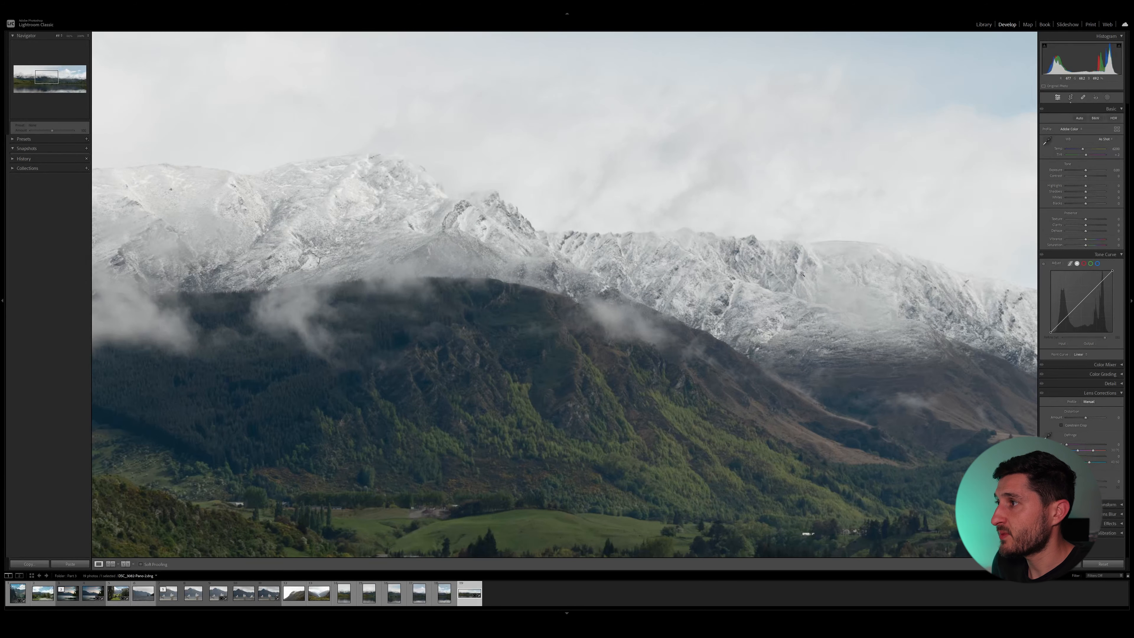
{"action": "left_click", "coordinate": [801, 274]}
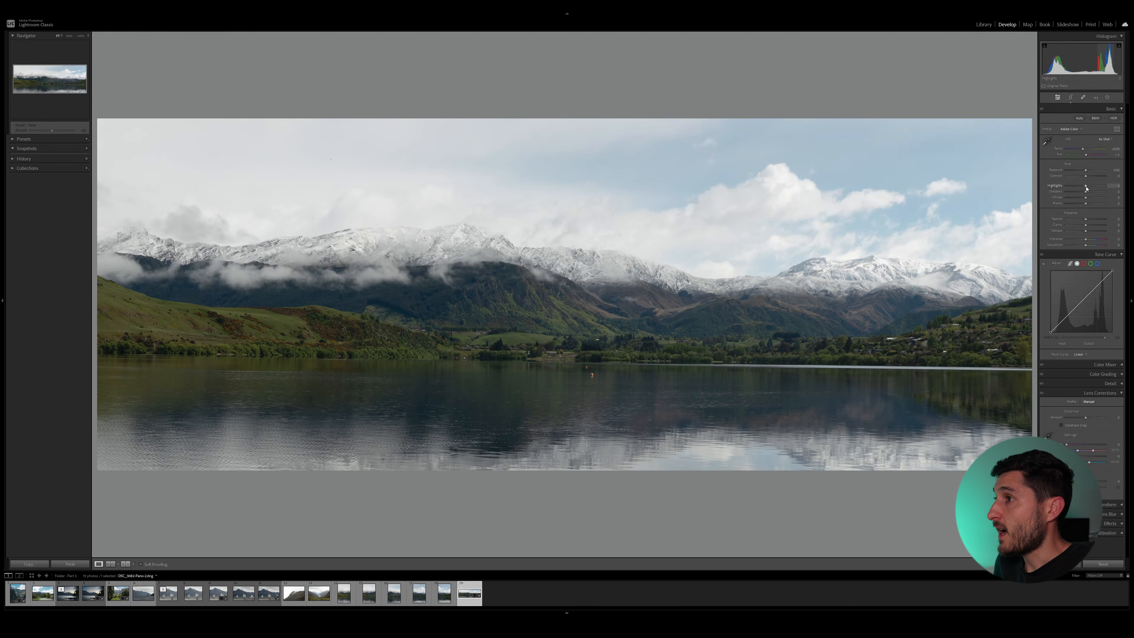
- Lower the panorama's highlights, raise its shadows slightly and darken its blacks a little
{"action": "left_click_drag", "start_coordinate": [1085, 188], "coordinate": [1076, 187]}
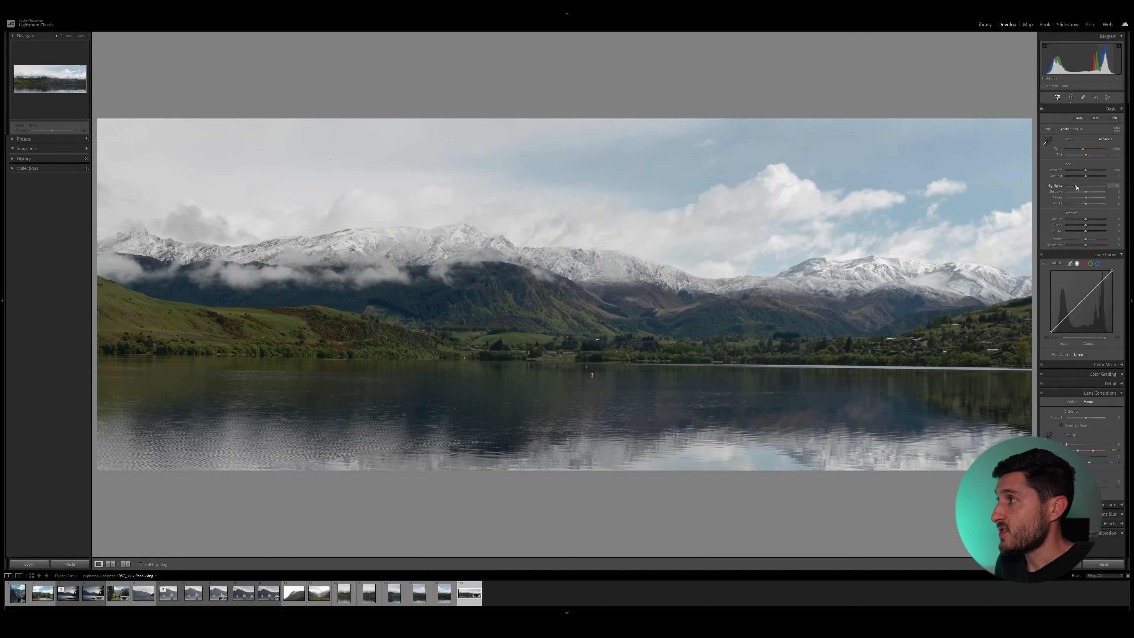
{"action": "left_click_drag", "start_coordinate": [1086, 191], "coordinate": [1091, 193]}
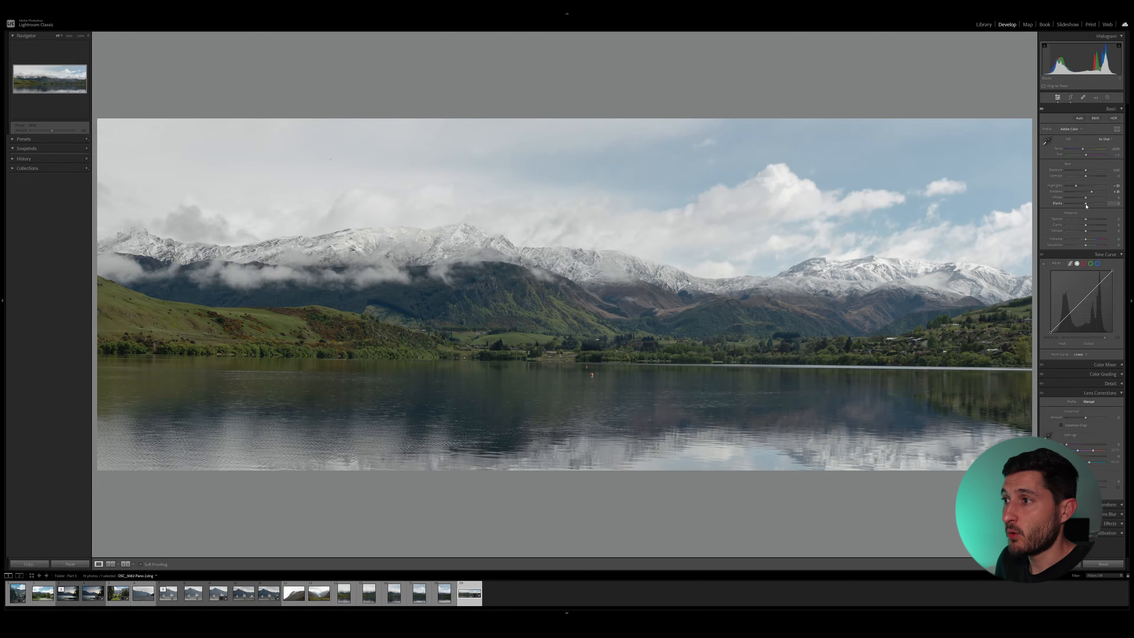
{"action": "left_click_drag", "start_coordinate": [1085, 205], "coordinate": [1083, 206]}
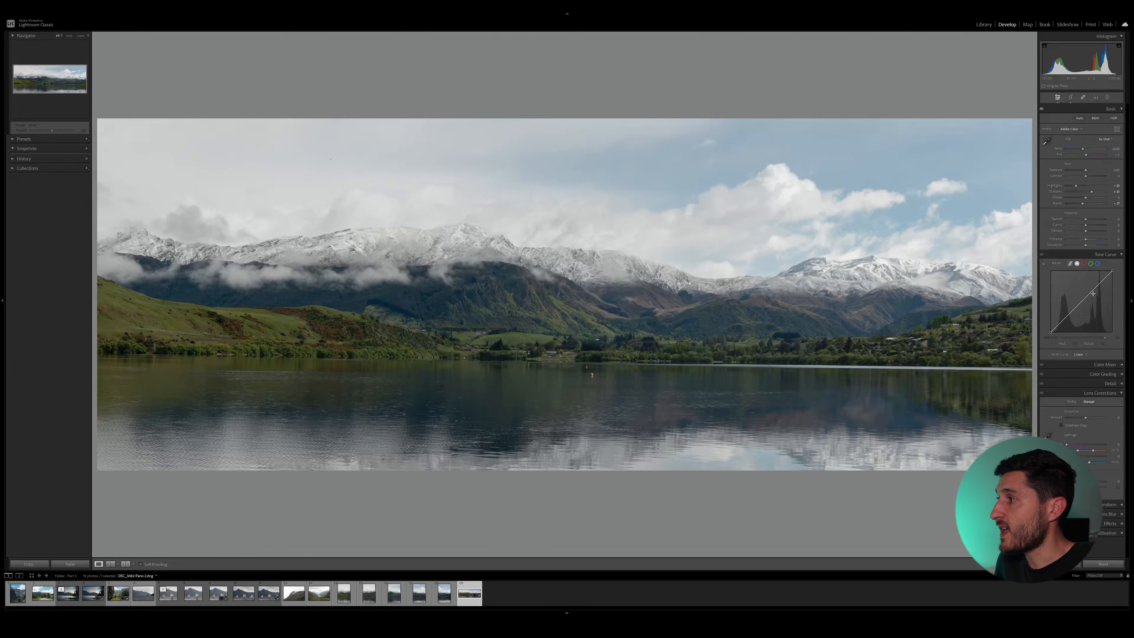
- Shape the tone curve into a gentle contrast S-curve and compare the panorama with and without it
{"action": "left_click_drag", "start_coordinate": [1090, 293], "coordinate": [1063, 321]}
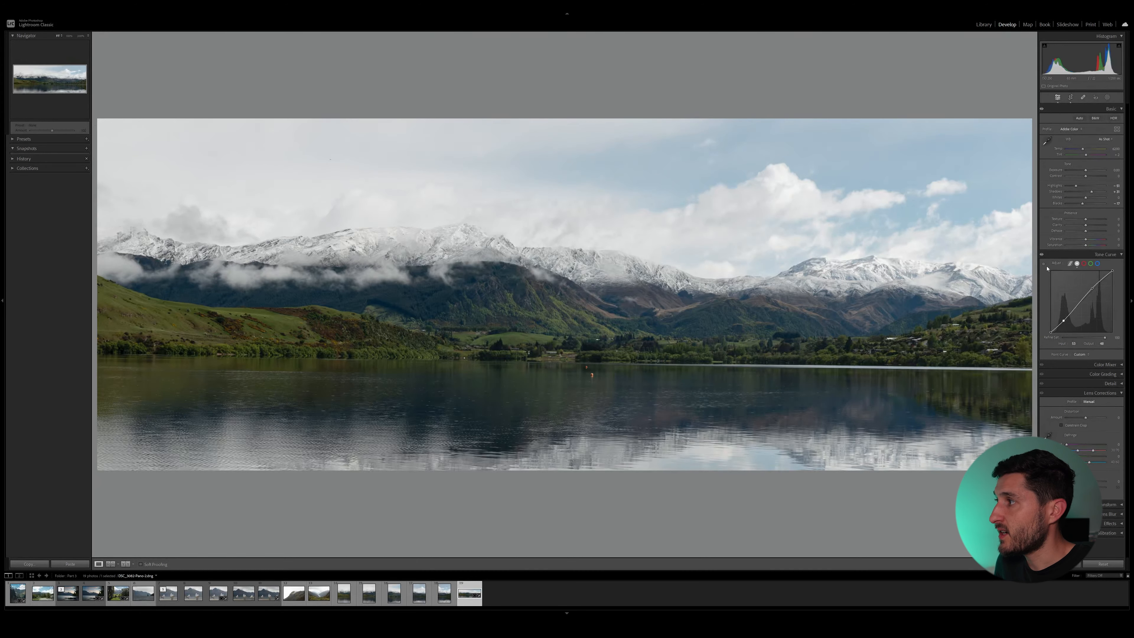
{"action": "left_click", "coordinate": [1042, 254]}
{"action": "left_click", "coordinate": [1041, 254]}
{"action": "left_click", "coordinate": [1041, 254]}
{"action": "left_click", "coordinate": [1042, 254]}
{"action": "left_click", "coordinate": [1041, 255]}
{"action": "left_click", "coordinate": [1041, 254]}
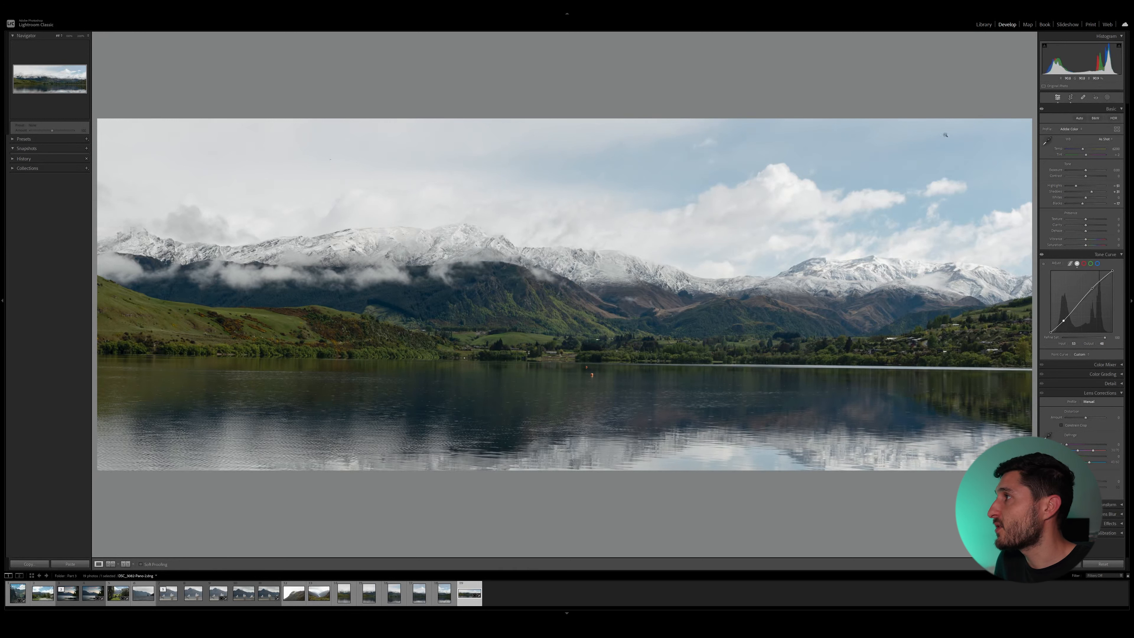
- Mask the sky with a linear gradient and darken it slightly while raising its contrast, clarity, dehaze and saturation
{"action": "left_click", "coordinate": [1107, 97]}
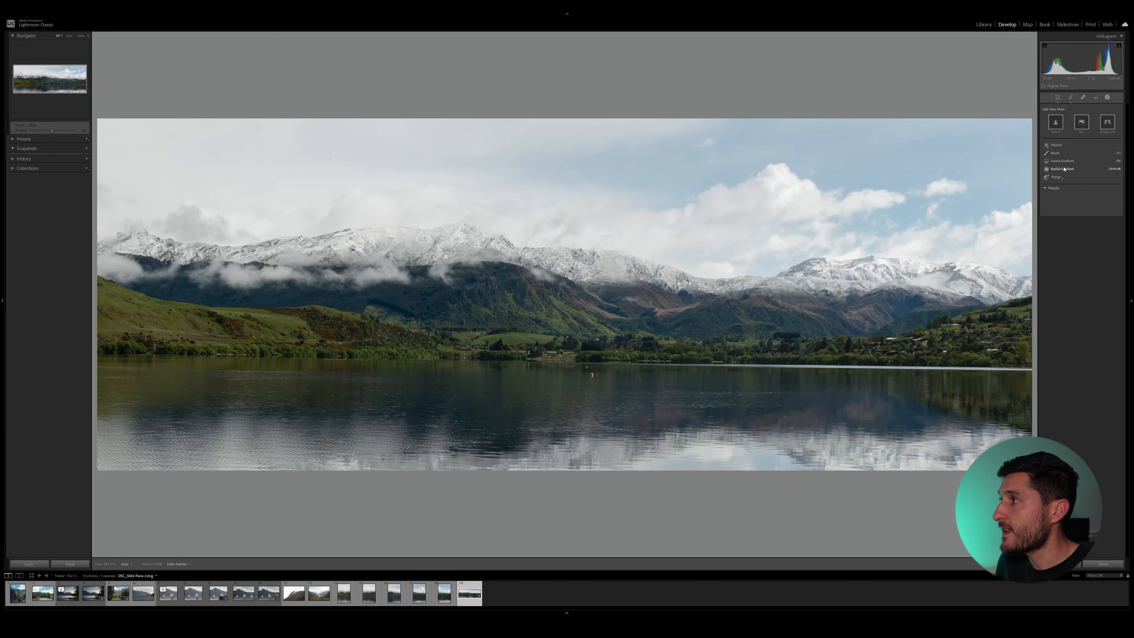
{"action": "left_click", "coordinate": [1061, 160]}
{"action": "mouse_move", "coordinate": [653, 238]}
{"action": "left_mouse_down"}
{"action": "mouse_move", "coordinate": [653, 291]}
{"action": "mouse_move", "coordinate": [655, 250]}
{"action": "left_mouse_up"}
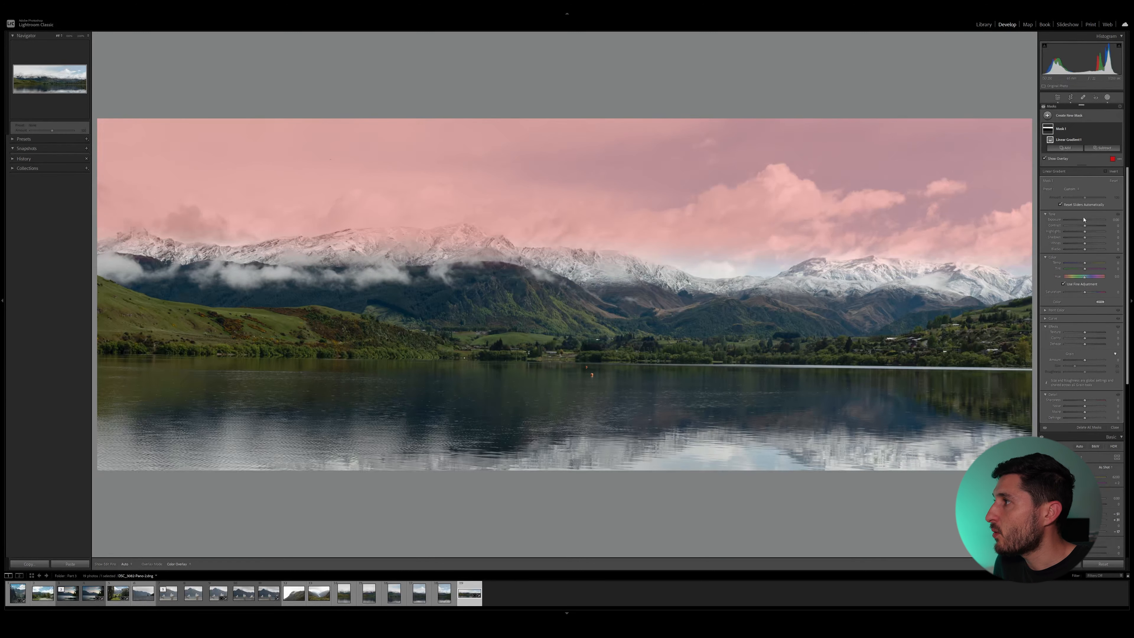
{"action": "left_click_drag", "start_coordinate": [1084, 220], "coordinate": [1088, 228]}
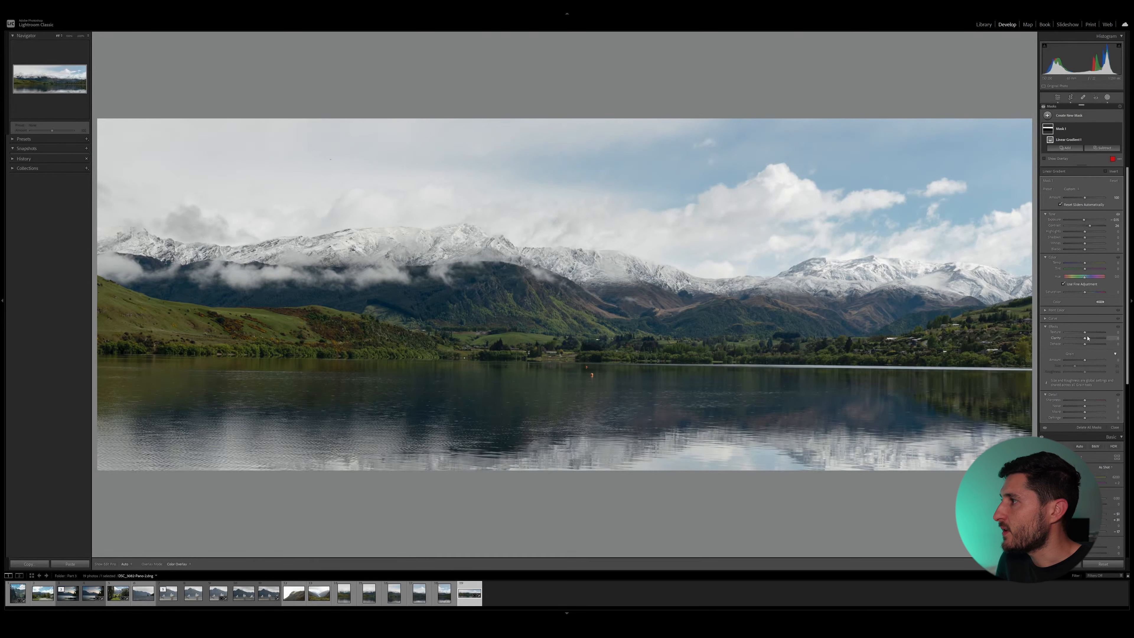
{"action": "left_click_drag", "start_coordinate": [1086, 340], "coordinate": [1088, 344]}
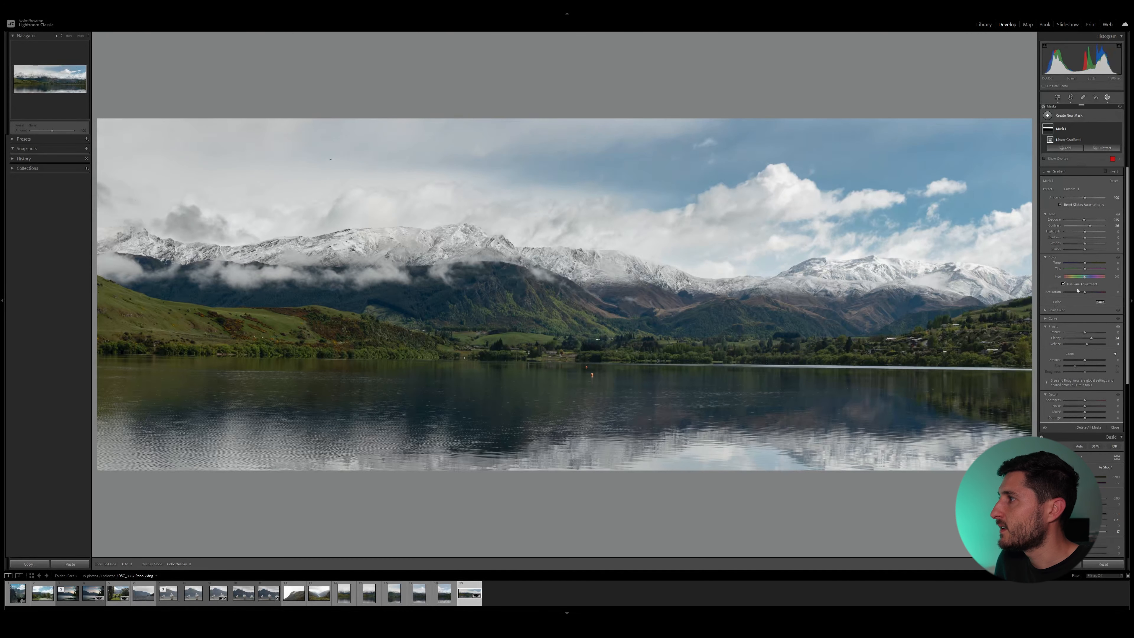
{"action": "left_click_drag", "start_coordinate": [1085, 293], "coordinate": [1088, 293]}
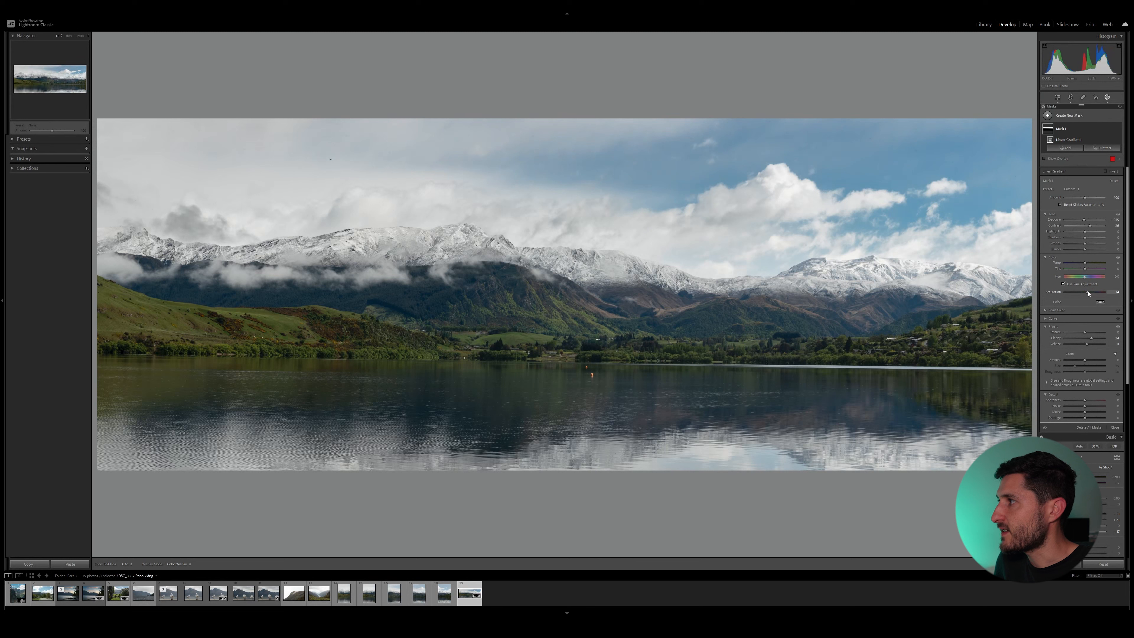
- Duplicate and invert the sky mask, move the copied gradient down onto the lake and widen its transition
{"action": "right_click", "coordinate": [1064, 129]}
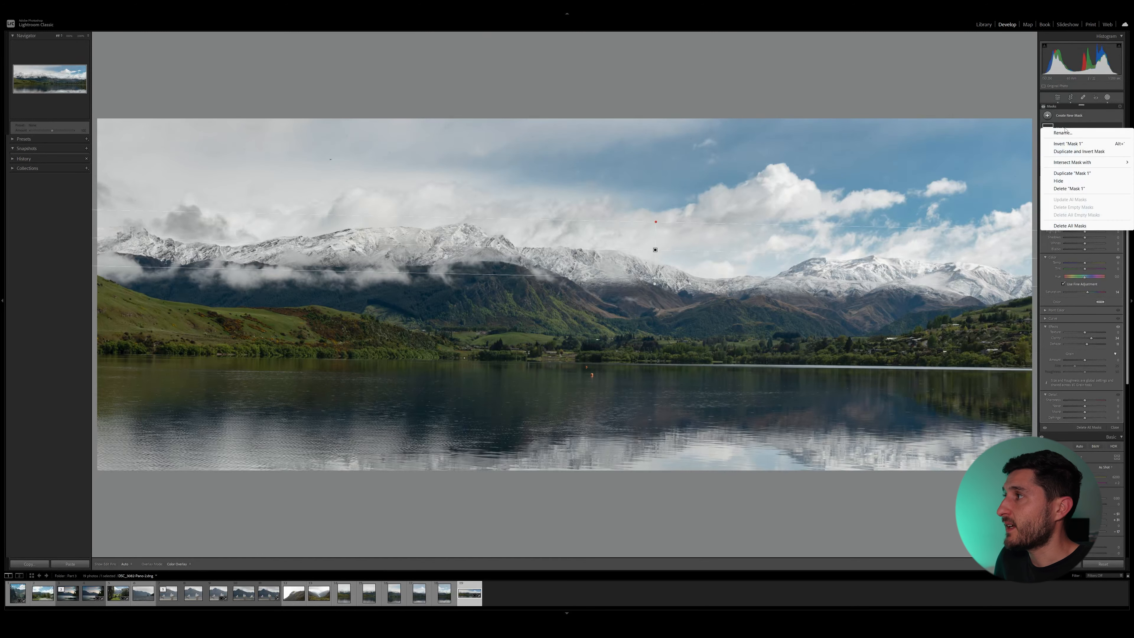
{"action": "left_click", "coordinate": [1078, 152]}
{"action": "left_click_drag", "start_coordinate": [655, 256], "coordinate": [655, 332]}
{"action": "left_click_drag", "start_coordinate": [654, 383], "coordinate": [654, 380]}
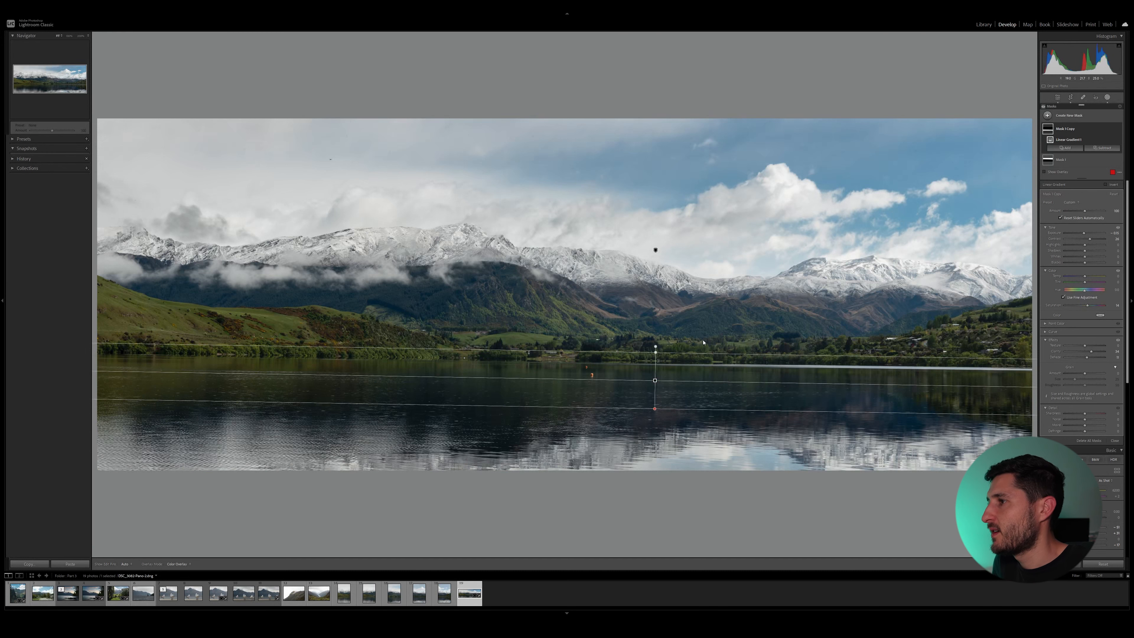
{"action": "left_click_drag", "start_coordinate": [655, 411], "coordinate": [654, 449]}
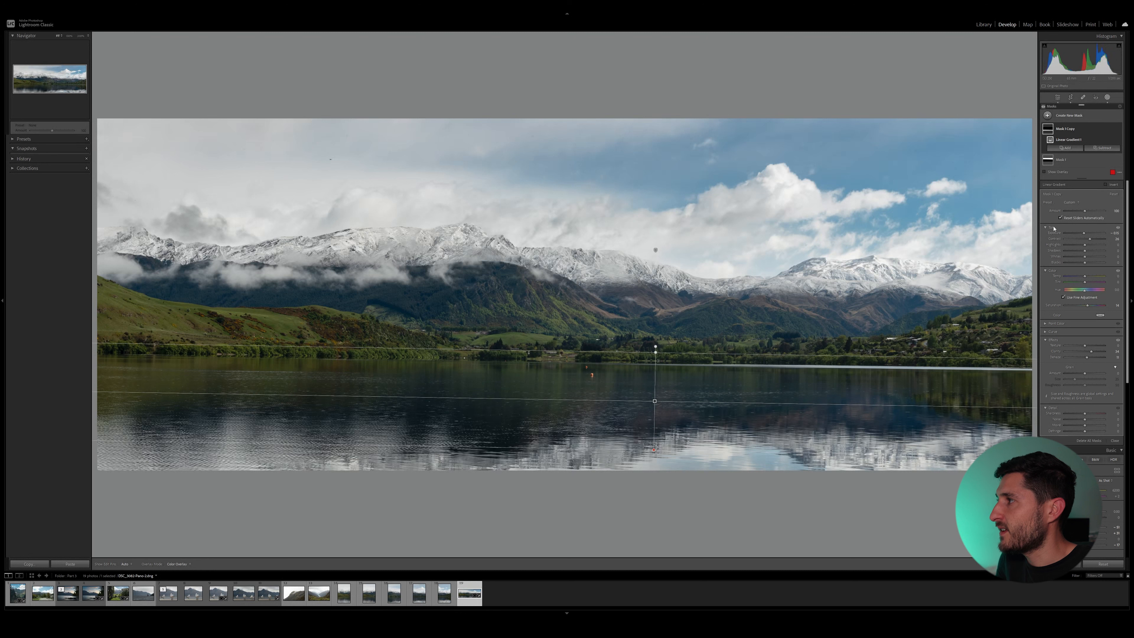
- Reduce the lake mask's overall amount and set its clarity strongly negative to soften the water, leaving masking when done
{"action": "left_click_drag", "start_coordinate": [1085, 211], "coordinate": [1079, 212]}
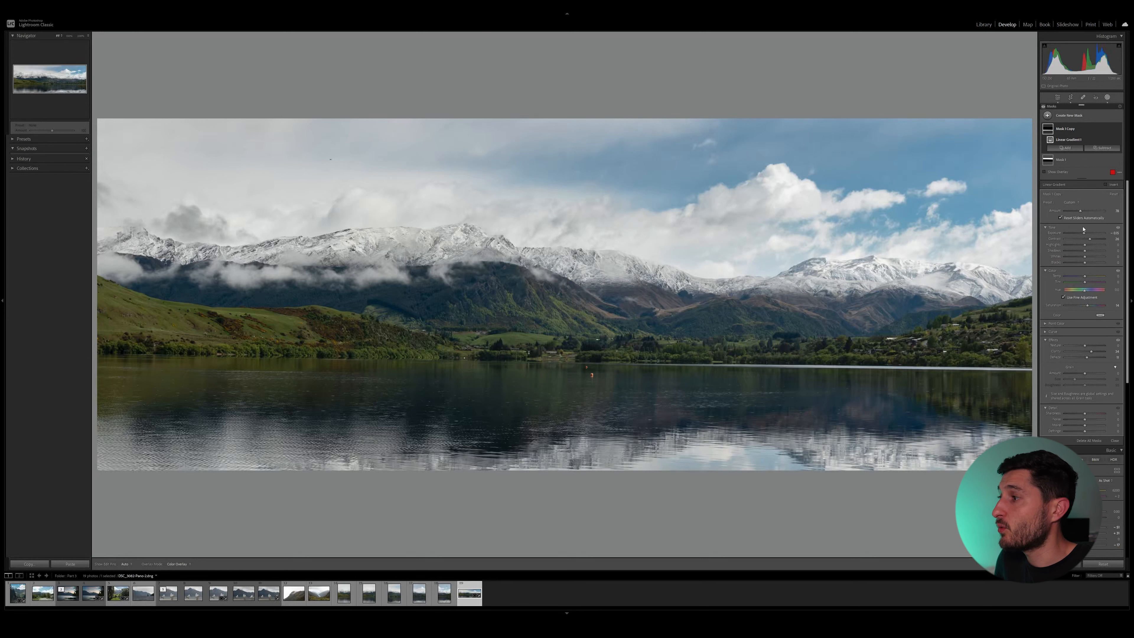
{"action": "double_click", "coordinate": [1092, 352]}
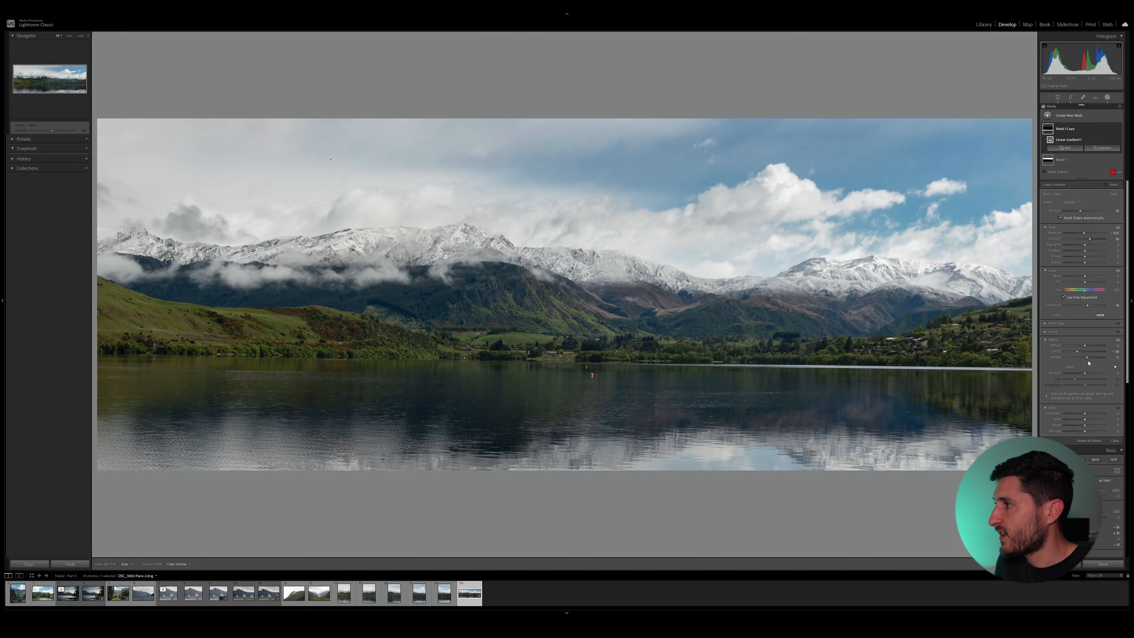
{"action": "left_click_drag", "start_coordinate": [1076, 352], "coordinate": [1065, 351]}
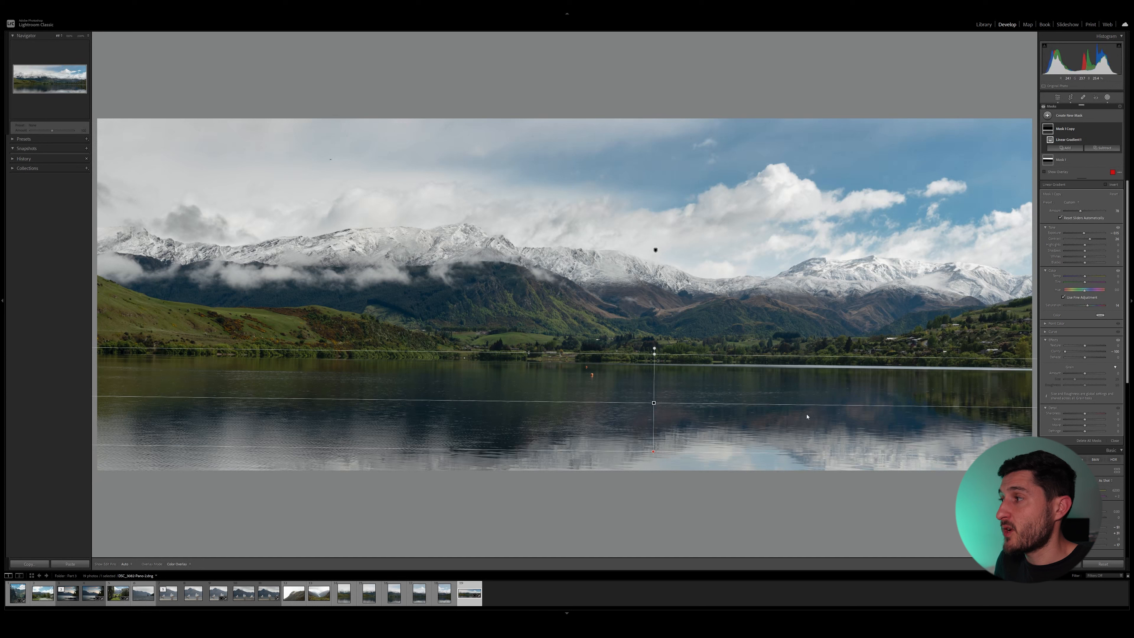
{"action": "key", "text": "shift+w"}
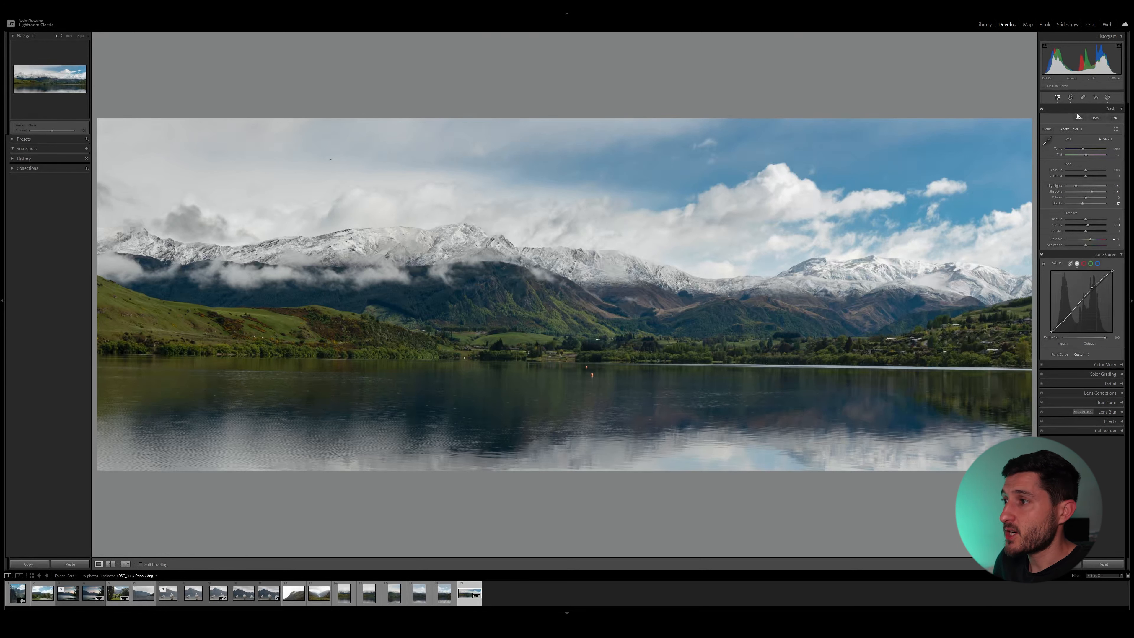
- Remove the small orange buoy from the lake with the healing tool
{"action": "key", "text": "q"}
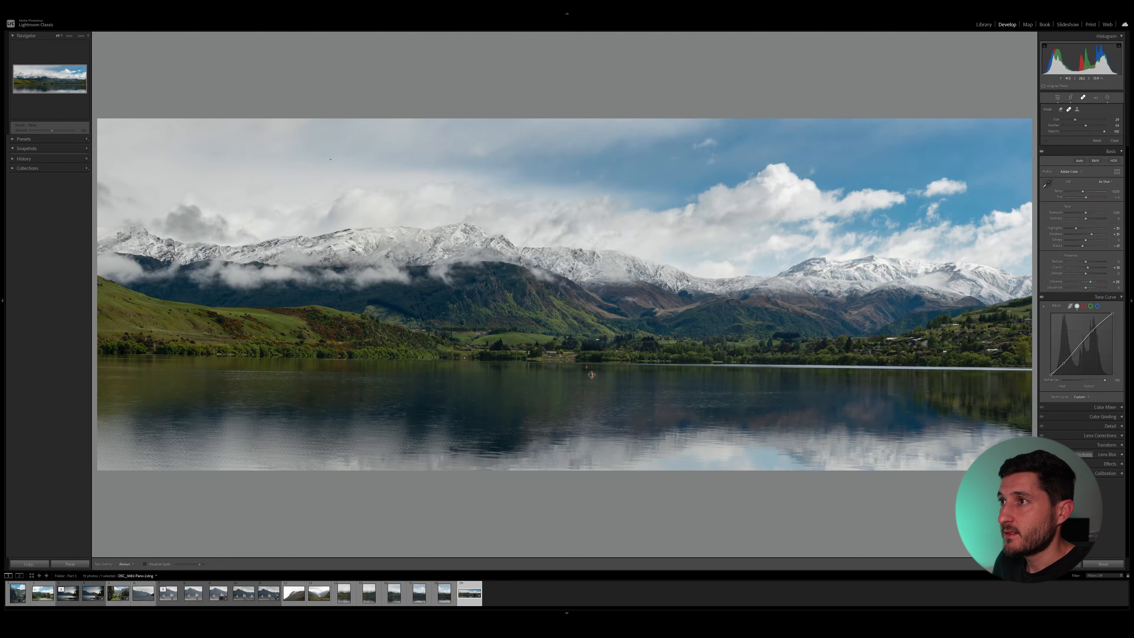
{"action": "left_click", "coordinate": [592, 374]}
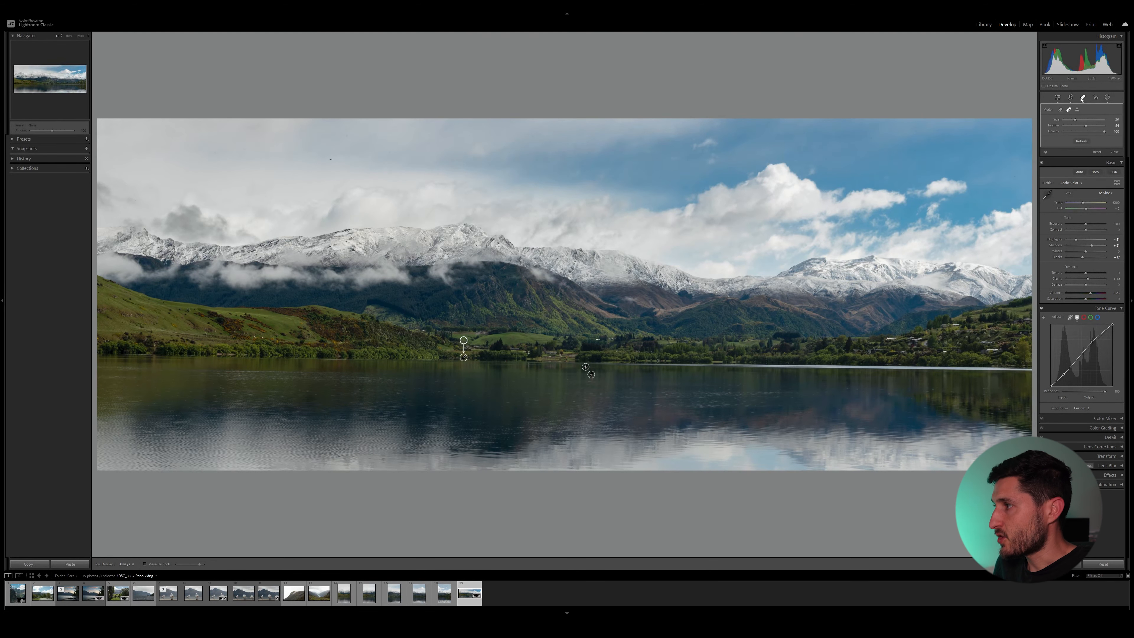
- Straighten the panorama's horizon and tighten the crop to exclude the blank gaps at its edges
{"action": "left_click", "coordinate": [1070, 97]}
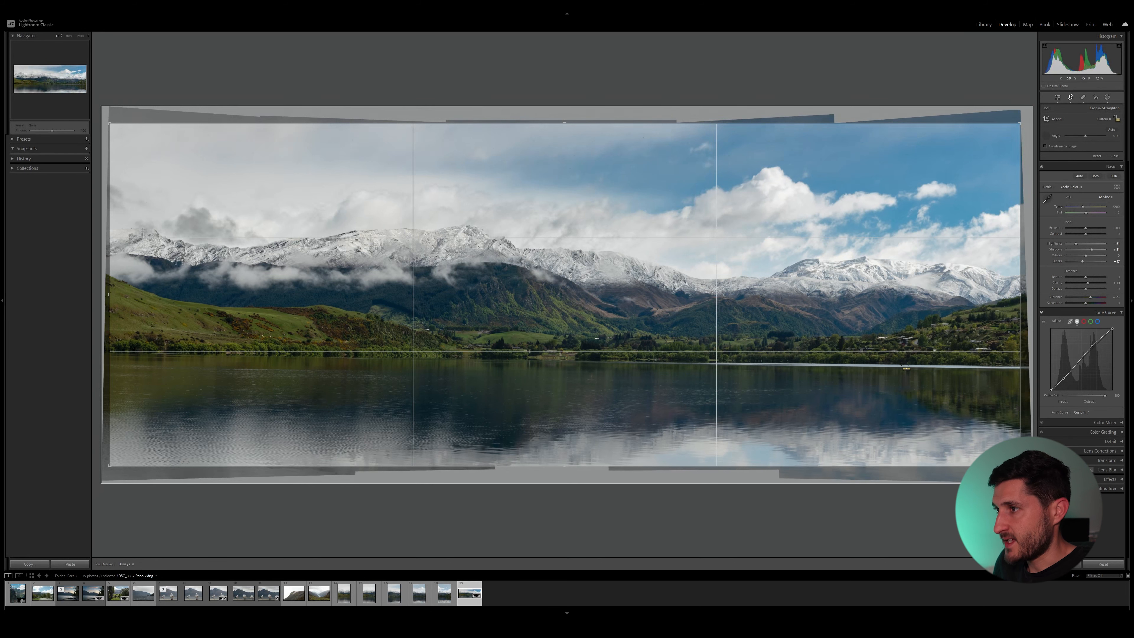
{"action": "key", "text": "Return"}
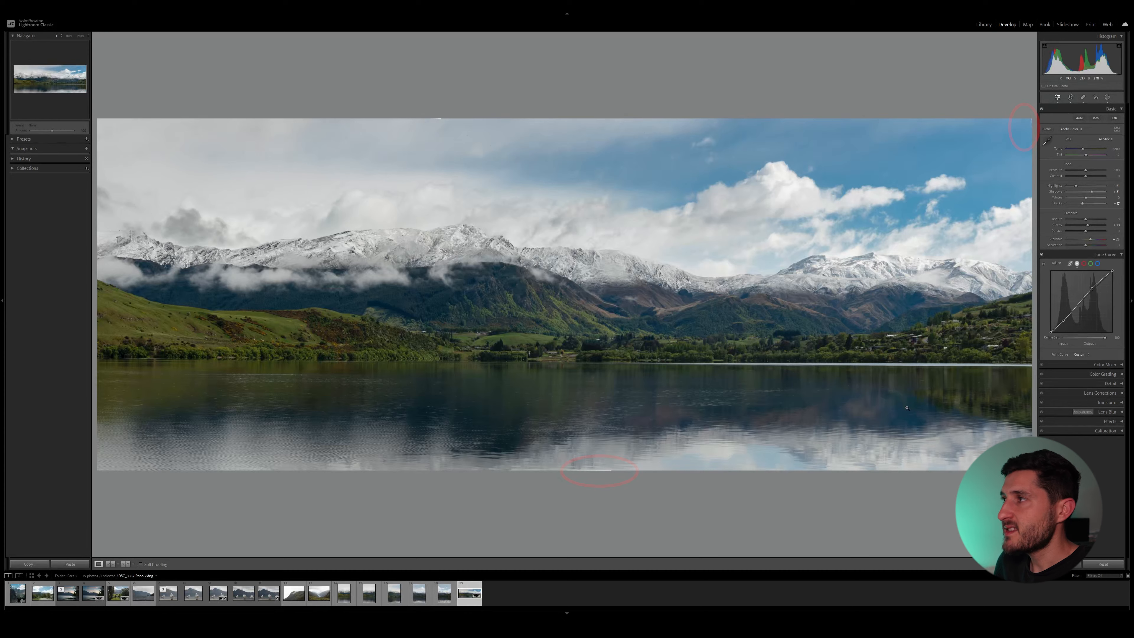
{"action": "key", "text": "r"}
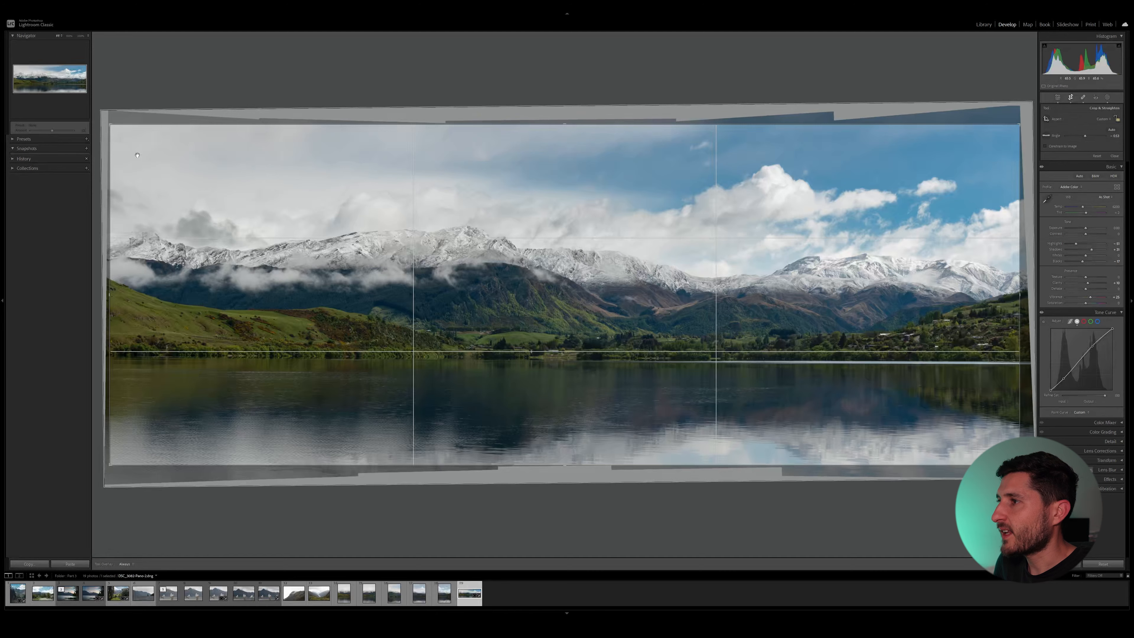
{"action": "key", "text": "Return"}
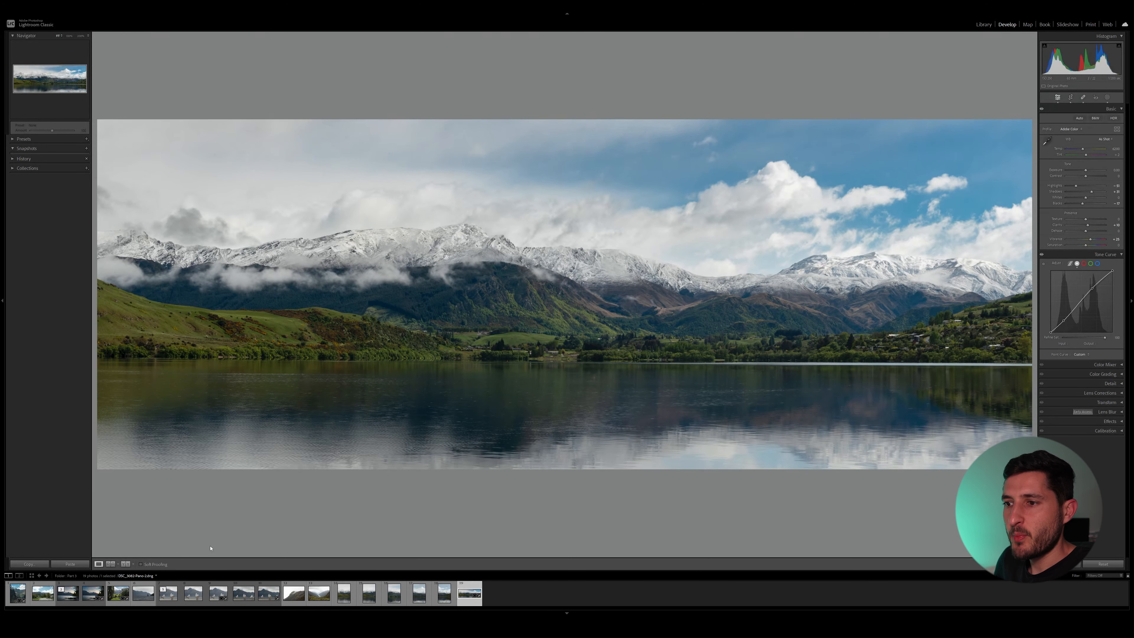
- Compare the panorama before and after editing side by side and return to the single image
{"action": "key", "text": "y"}
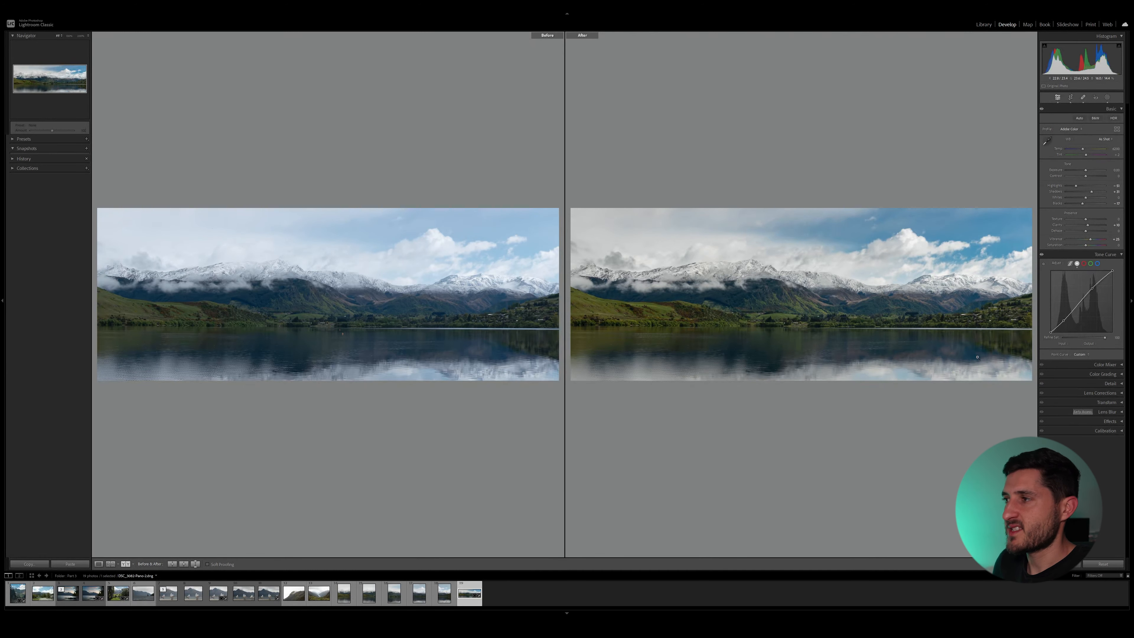
{"action": "key", "text": "y"}
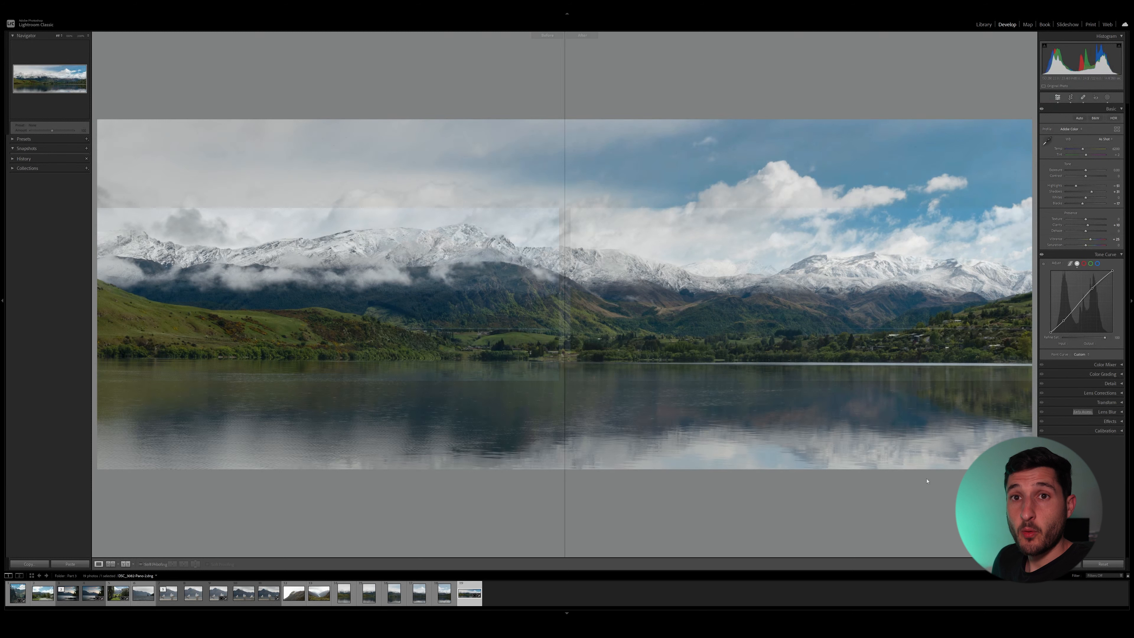